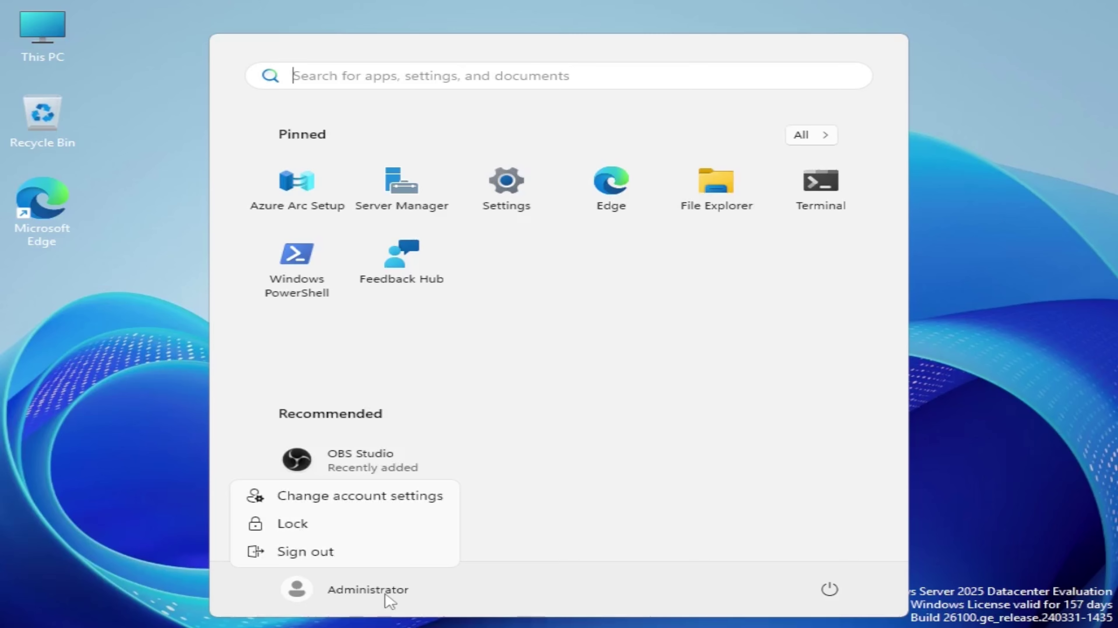
Step: Dismiss the Administrator account flyout and close the Start menu to reveal the desktop
left_click(317, 557)
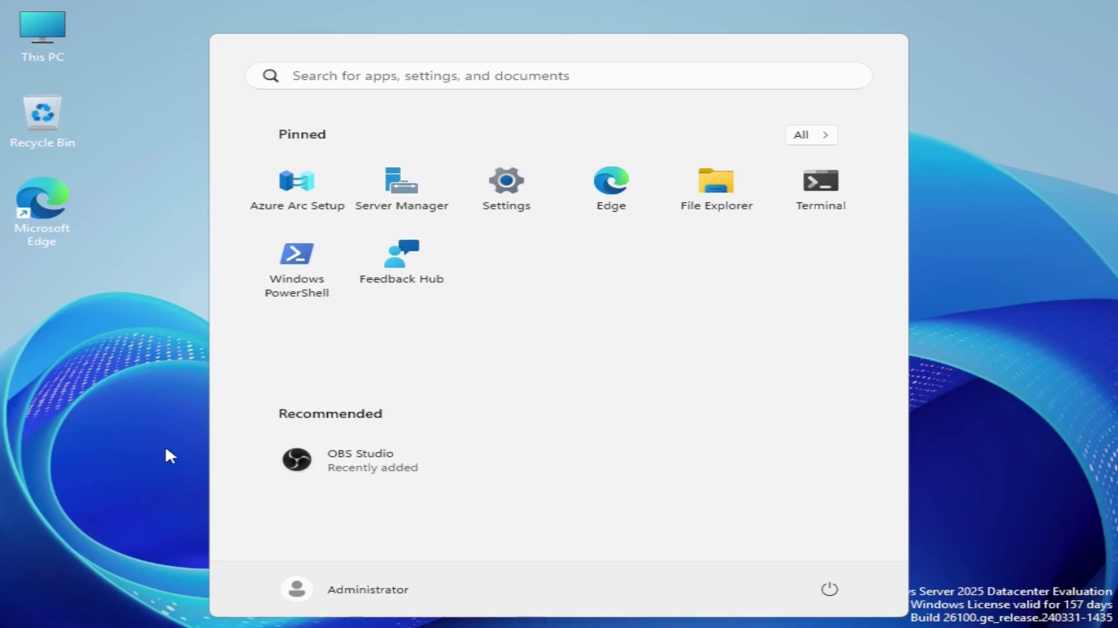
left_click(170, 457)
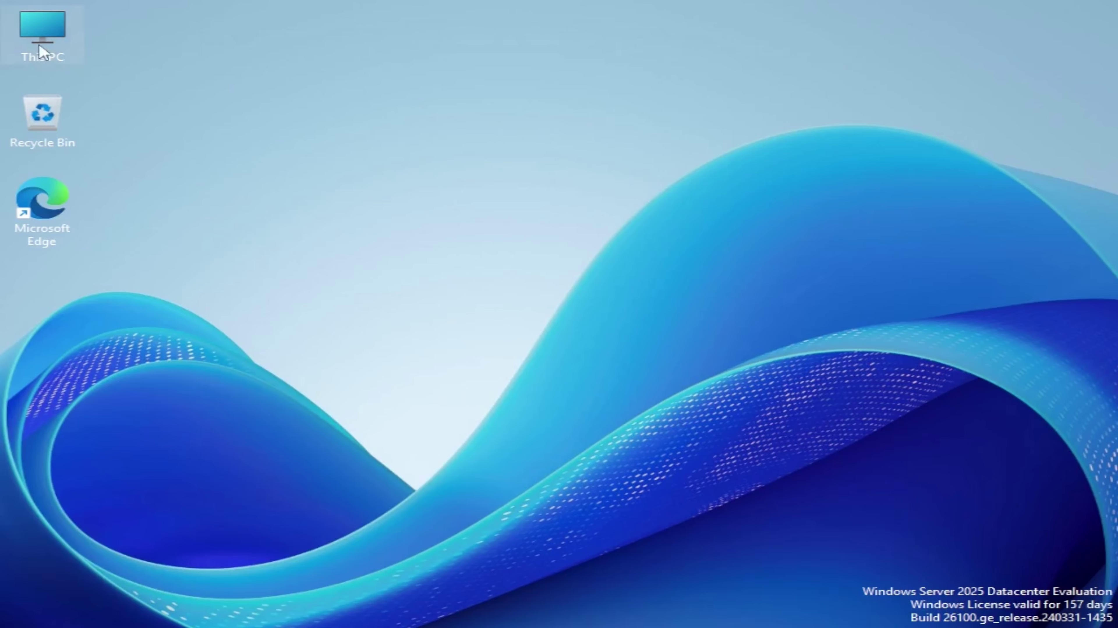
Step: From This PC's About page, rename the PC to MSK-DC01 and confirm the new name
right_click(39, 45)
left_click(117, 254)
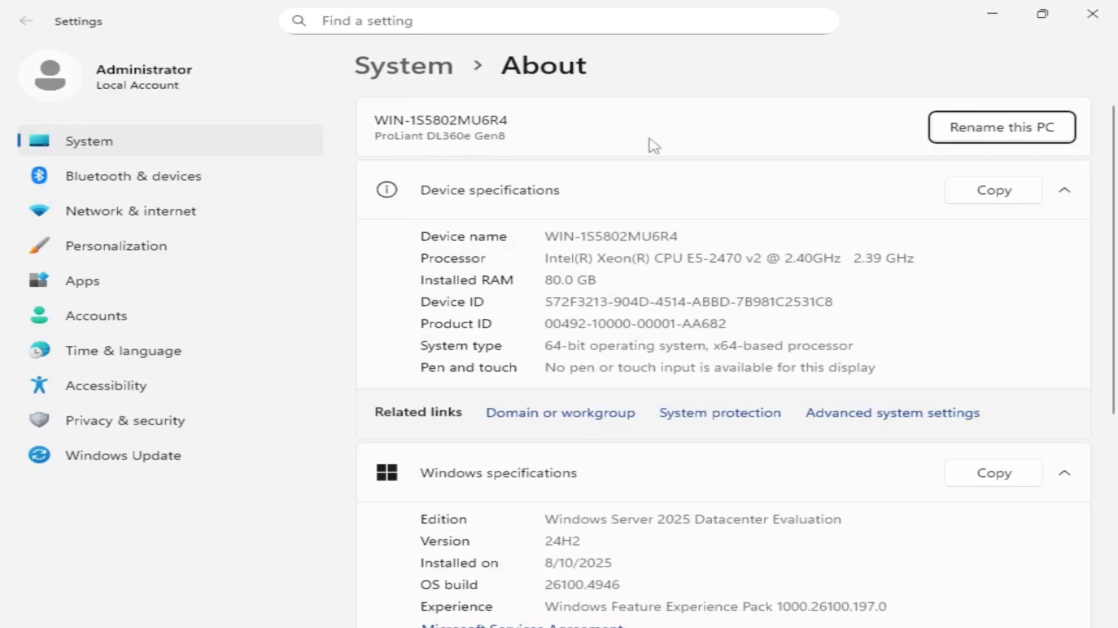
left_click(950, 140)
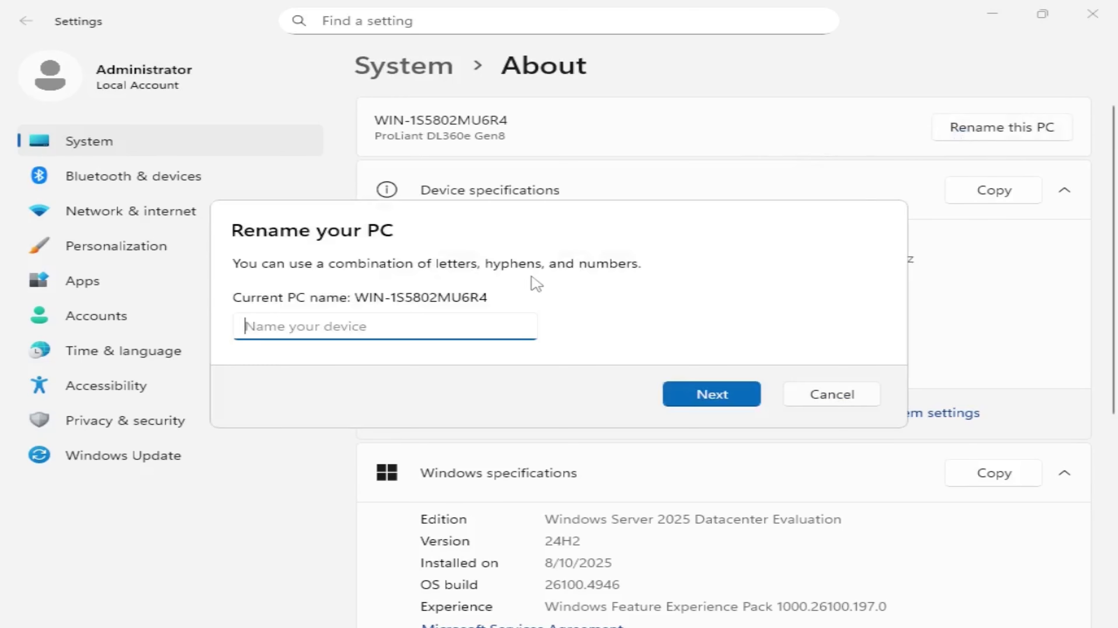
type("MSKK")
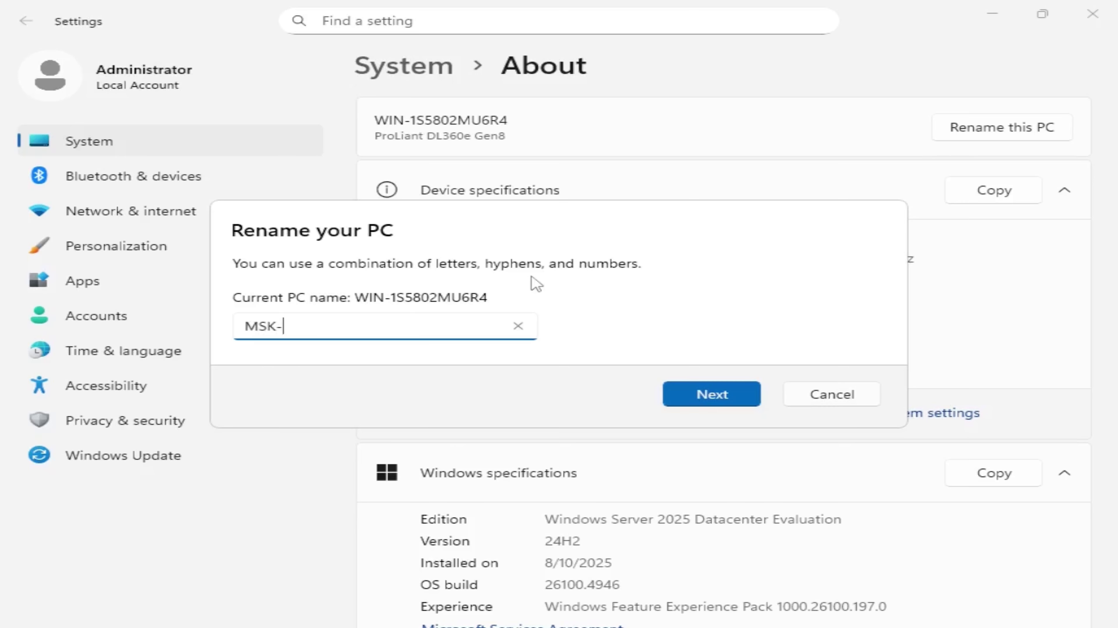
type("DC01")
left_click(704, 395)
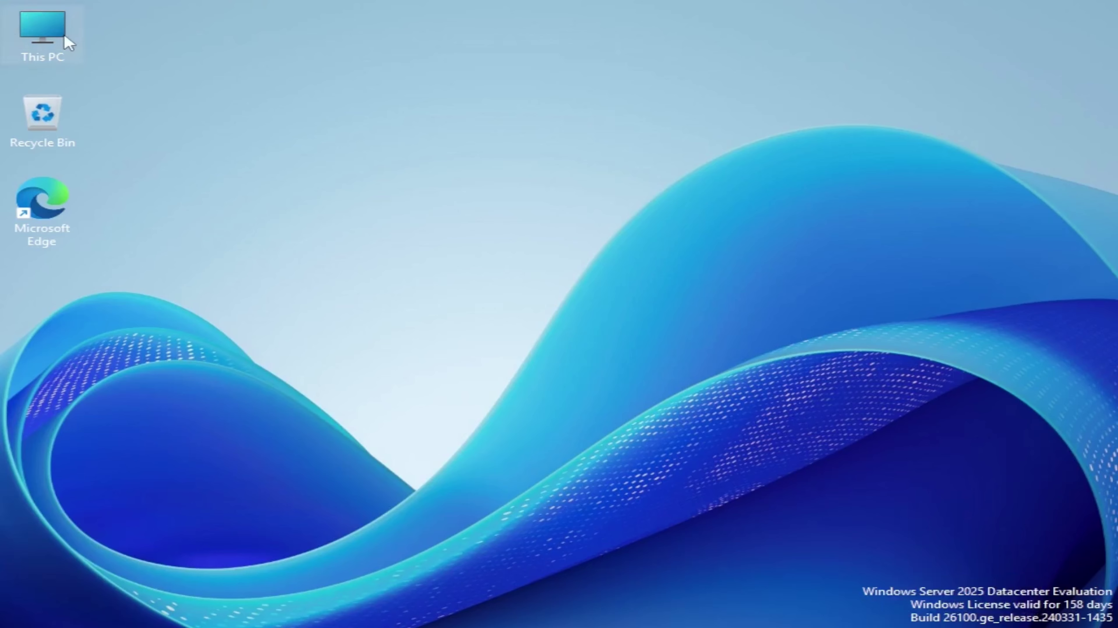
Step: Reopen This PC's About page and check that the device name reads MSK-DC01
right_click(64, 32)
left_click(179, 244)
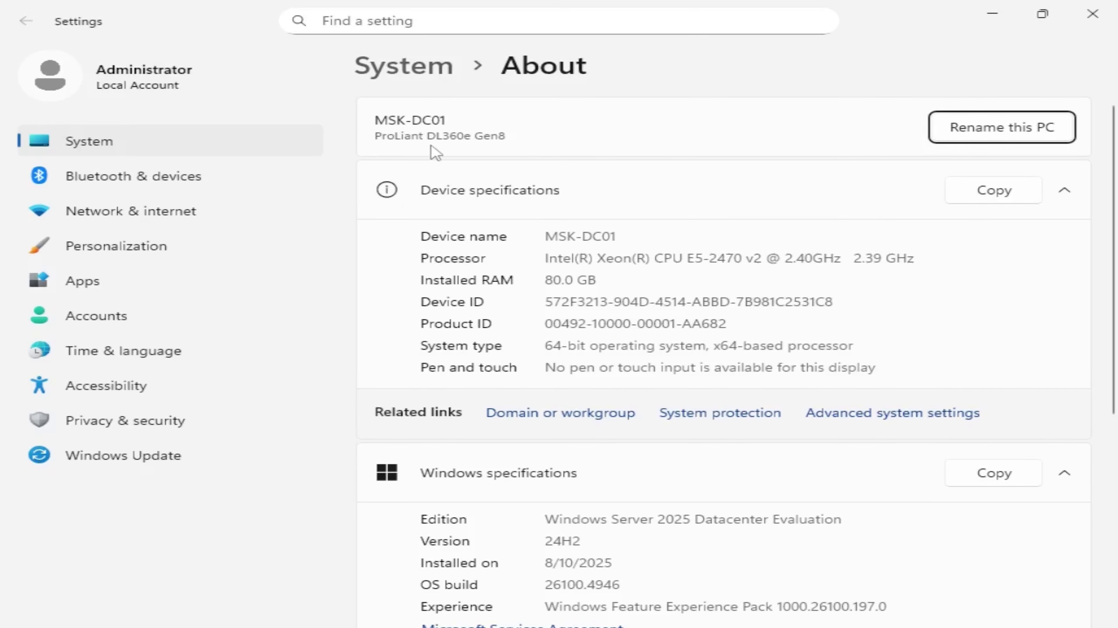
scroll(722, 335, "down", 2)
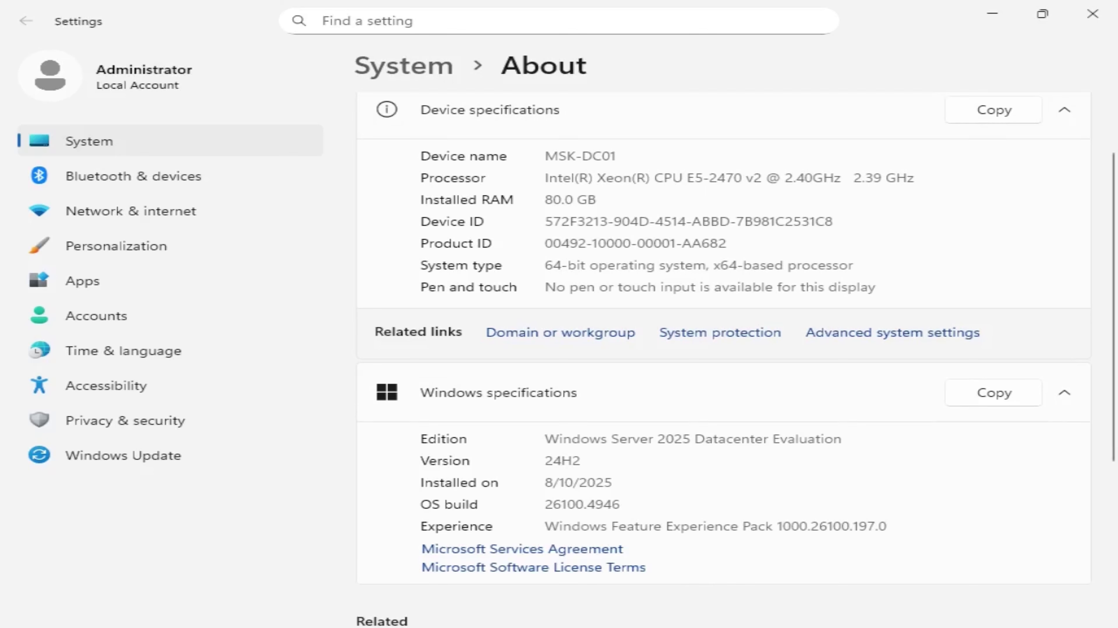
Step: Launch Server Manager, dismiss the Azure Arc popup, and view MSK-DC01's Local Server properties
key("super")
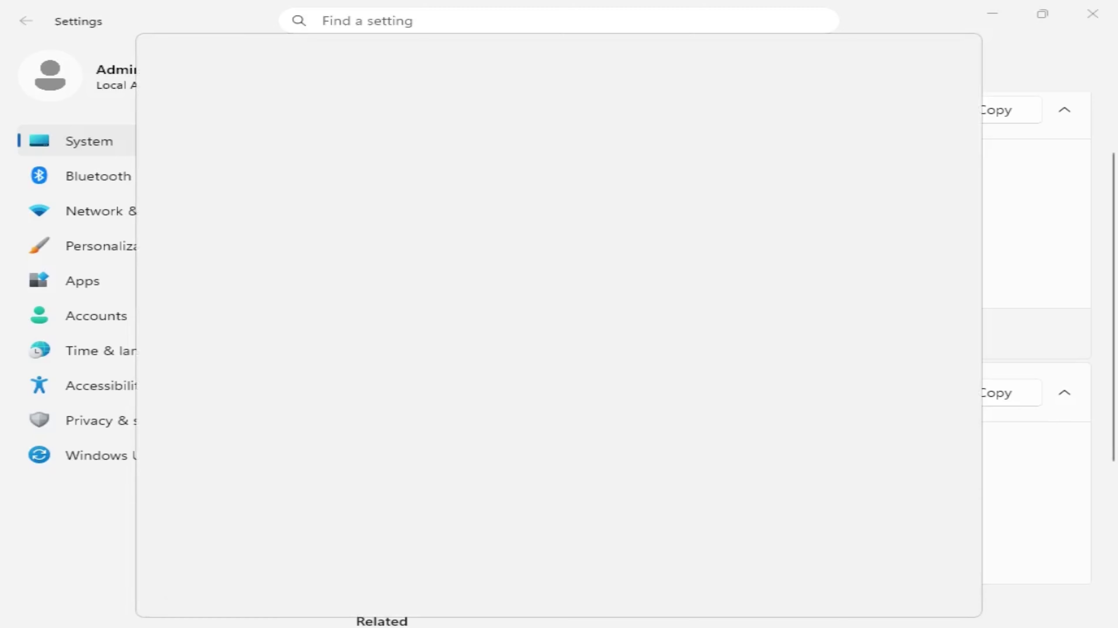
type("serv")
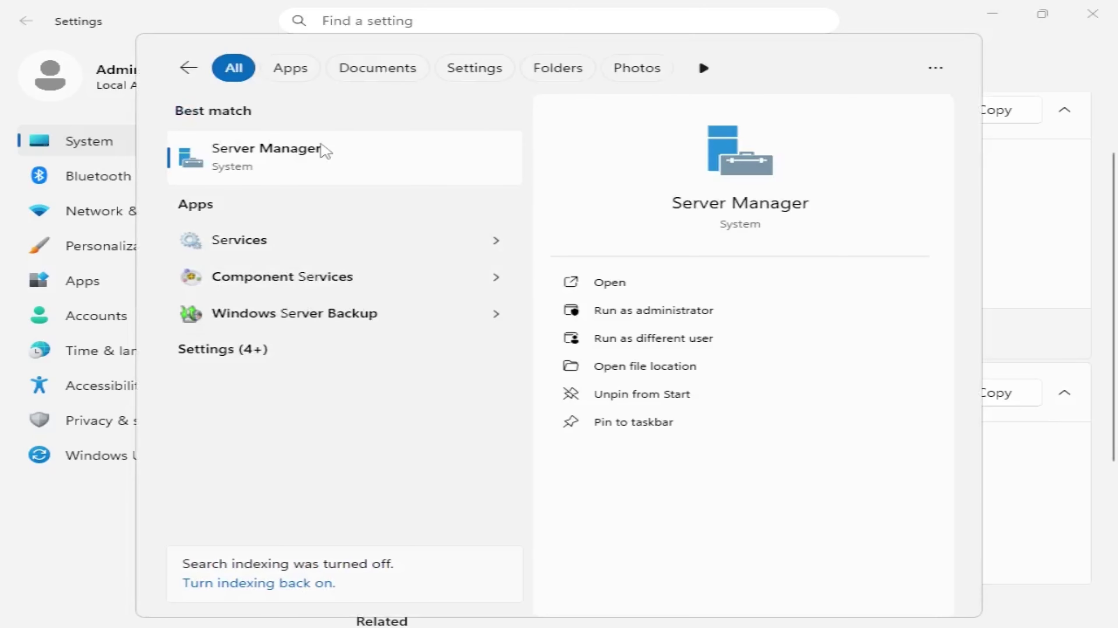
left_click(322, 150)
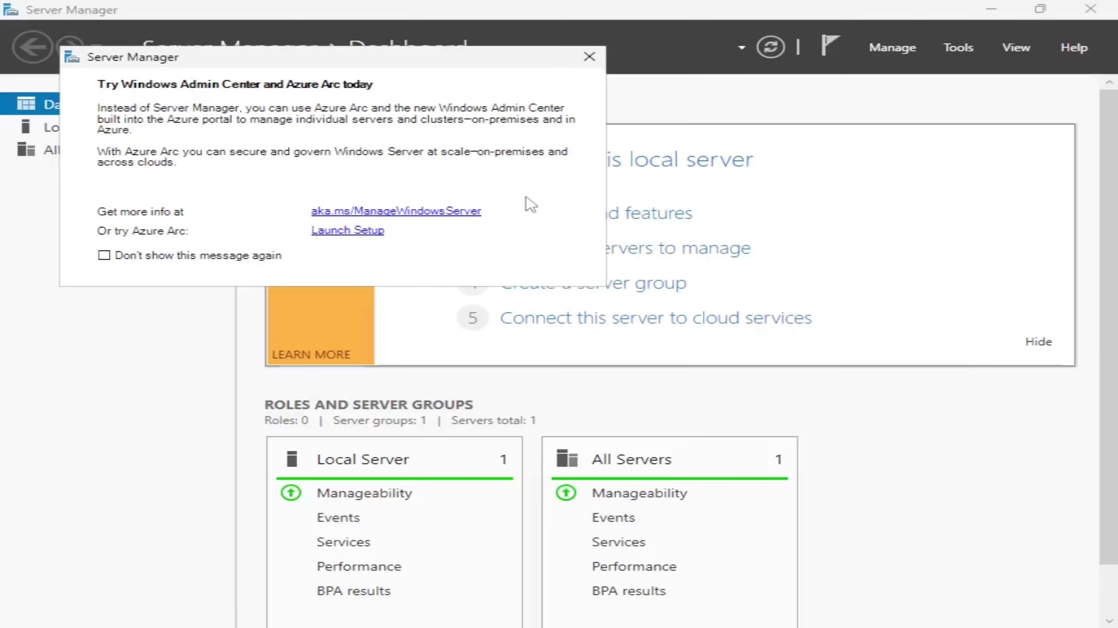
left_click(589, 56)
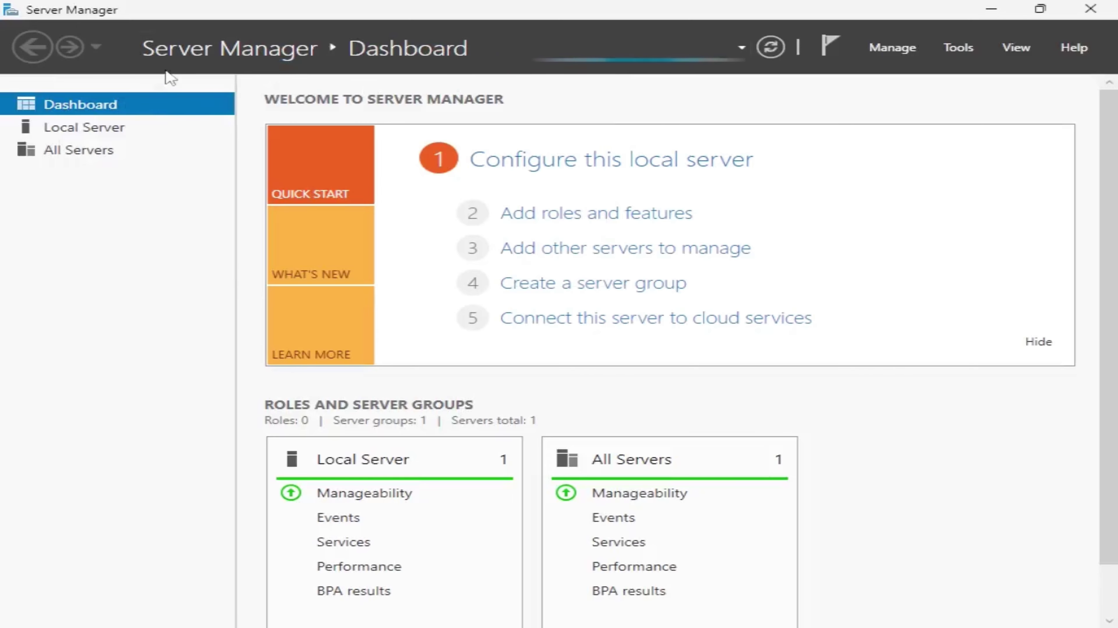
left_click(149, 137)
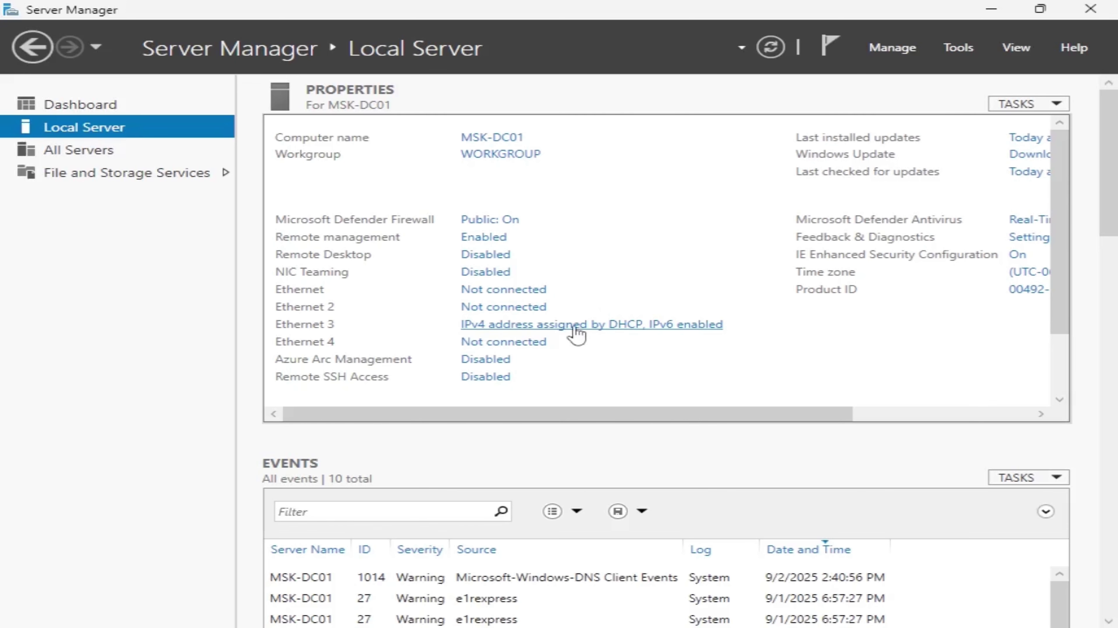
Step: In Ethernet 3's TCP/IPv4 properties, select 'Use the following IP address'
left_click(576, 328)
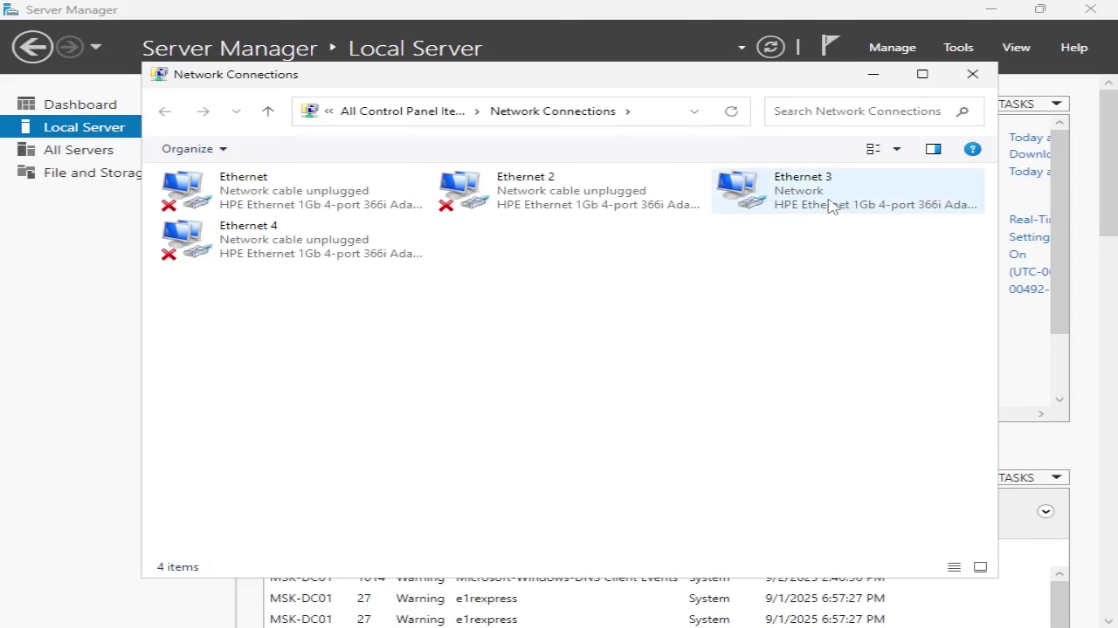
right_click(808, 195)
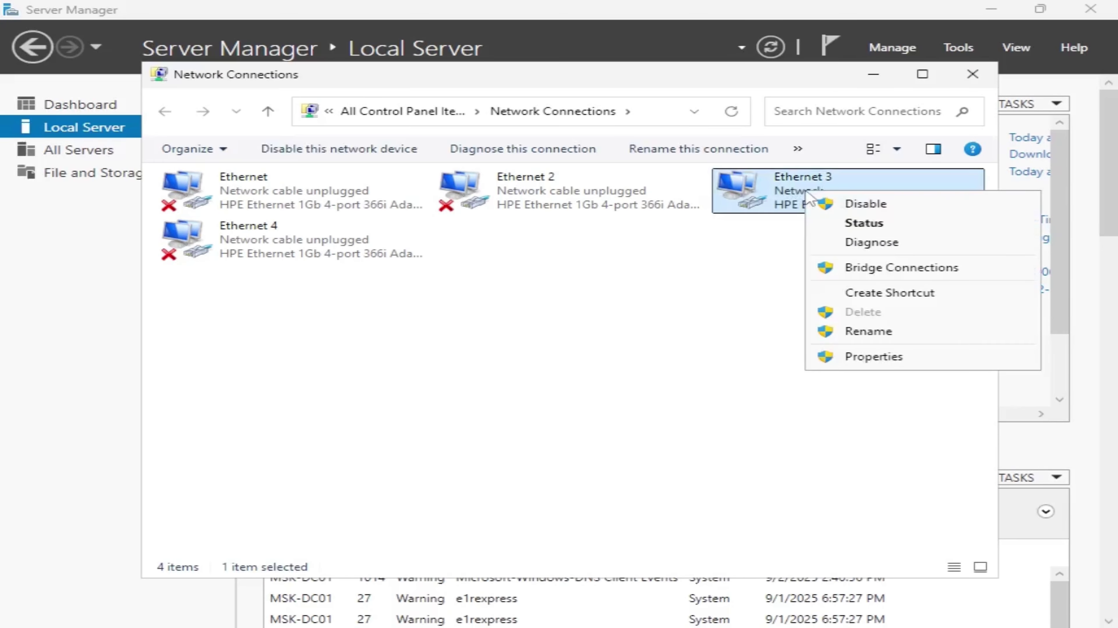
left_click(846, 357)
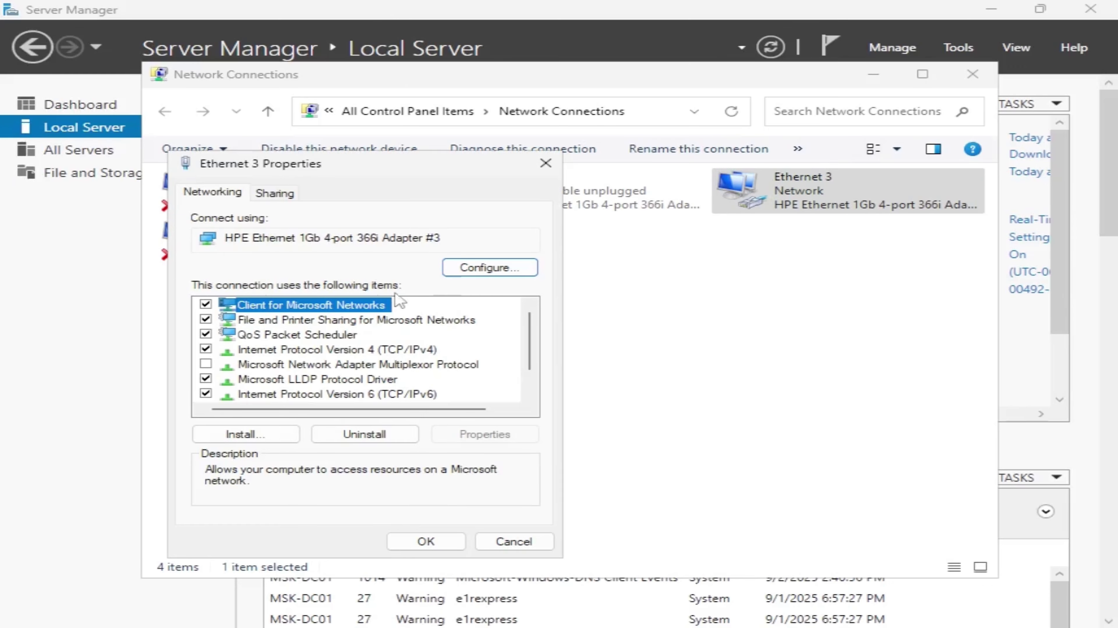
left_click(299, 352)
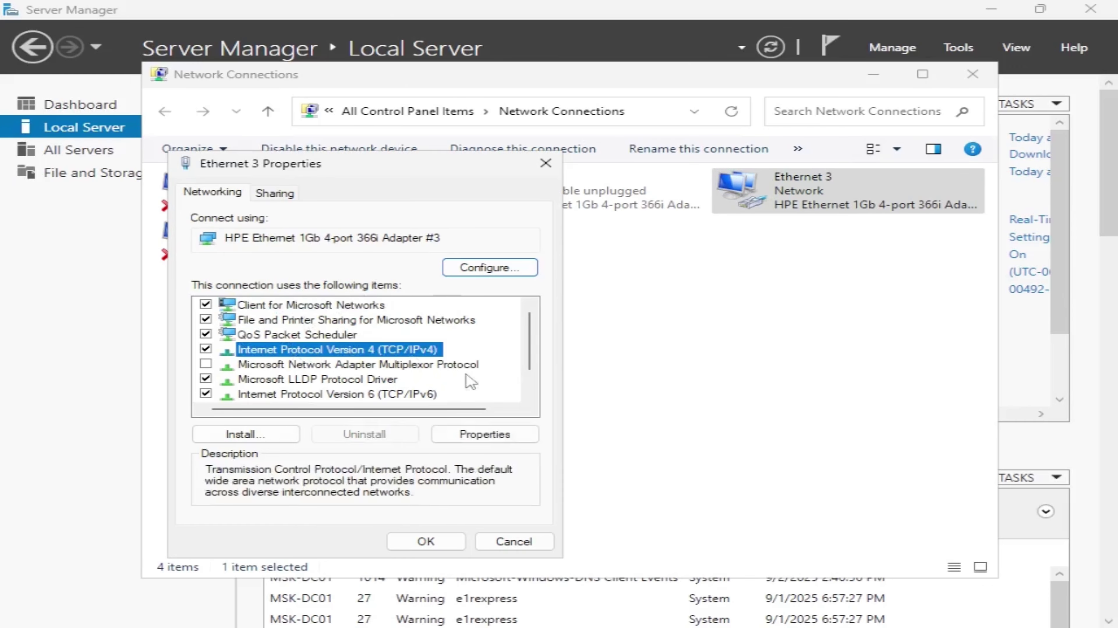
left_click(486, 435)
left_click_drag(458, 231, 630, 190)
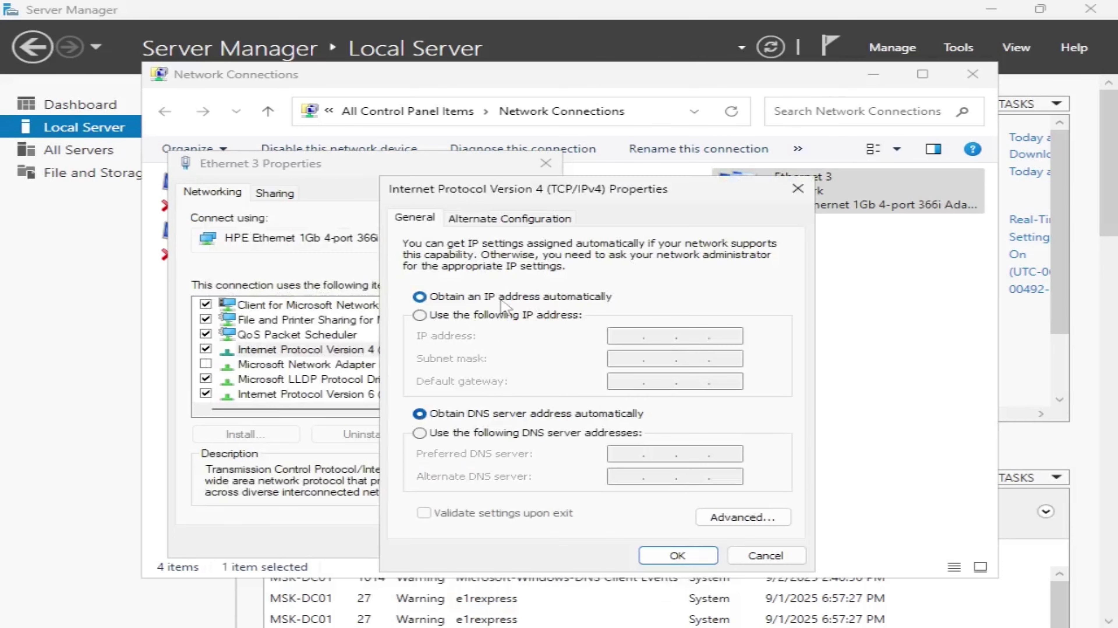
left_click(420, 317)
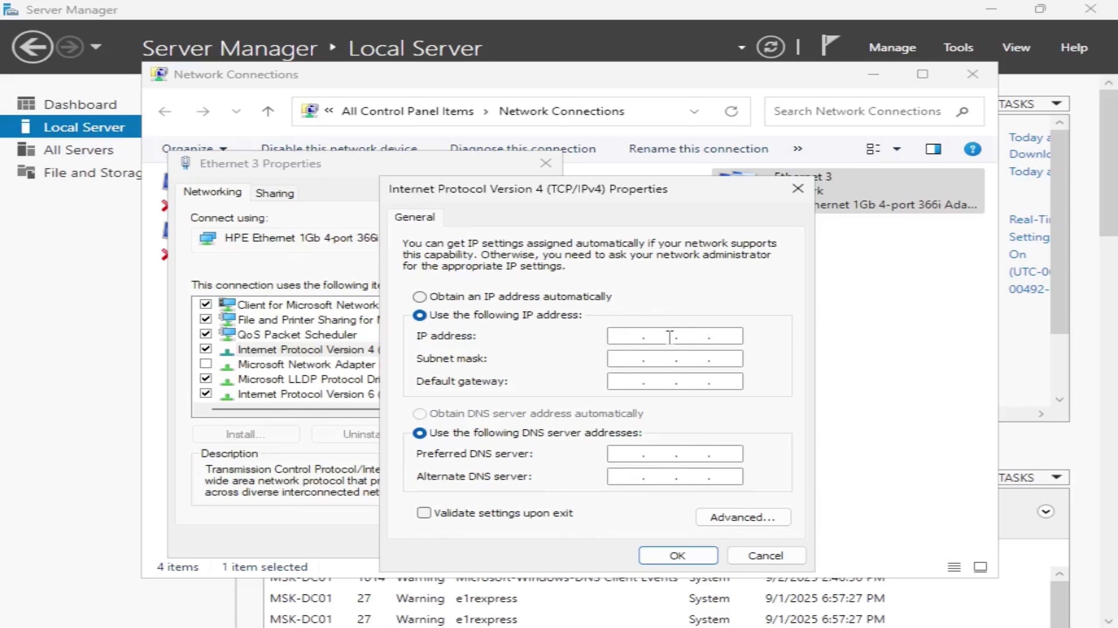
Step: Run ipconfig in Command Prompt to list Ethernet 3's current network settings
key("super")
type("c")
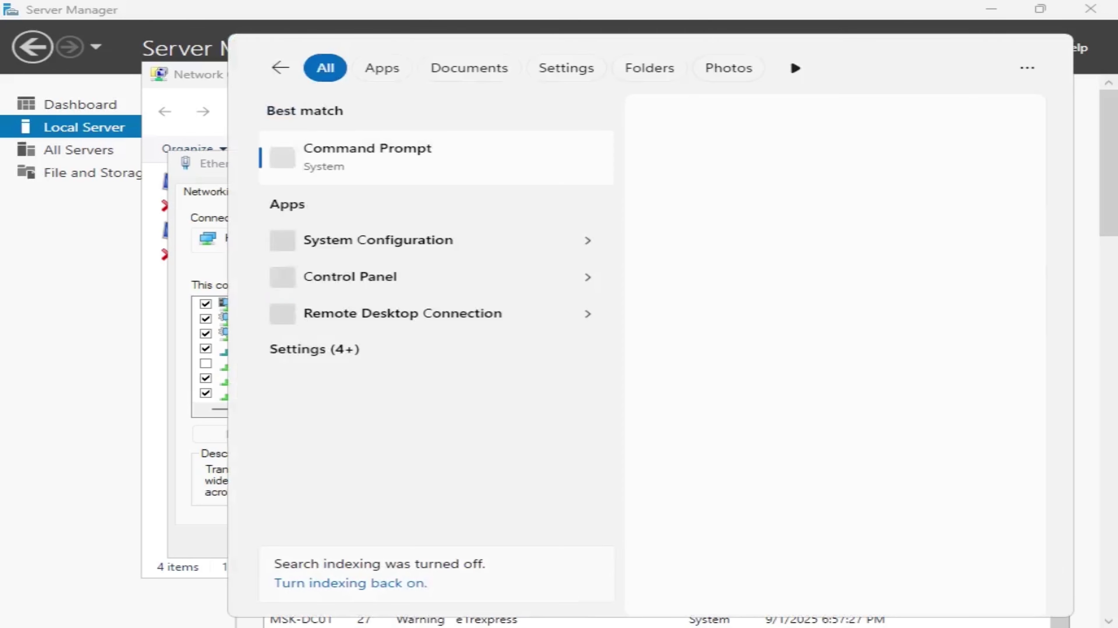
type("md")
left_click(387, 150)
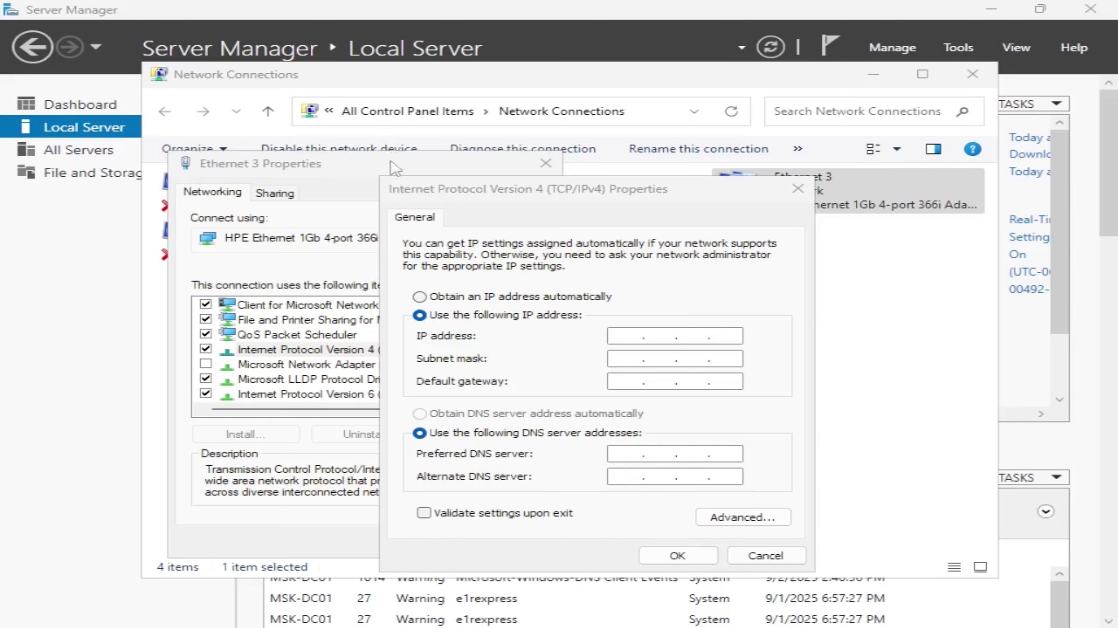
type("ipconfi")
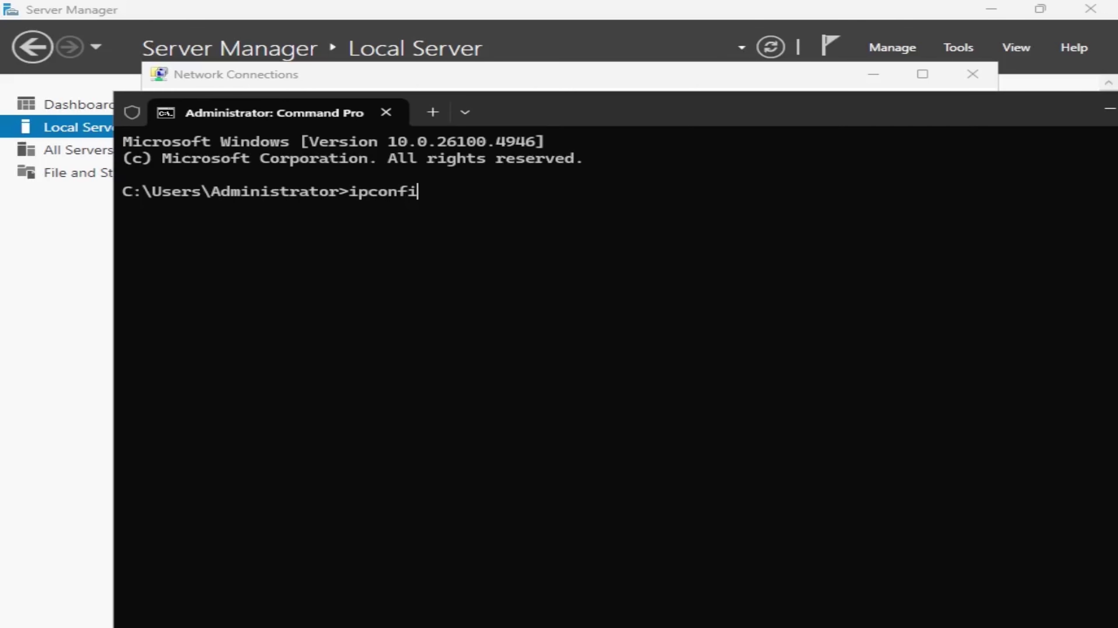
type("g")
key("Return")
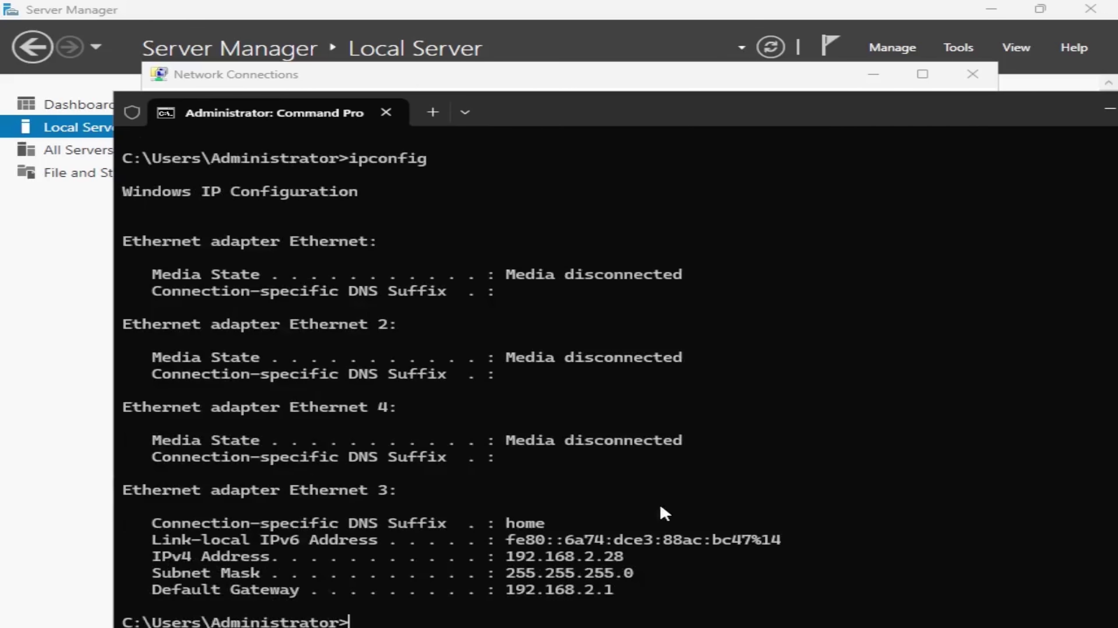
Step: Note address 192.168.2.28, mask 255.255.255.0 and gateway 192.168.2.1, then return to IPv4 Properties
left_click_drag(636, 592, 408, 560)
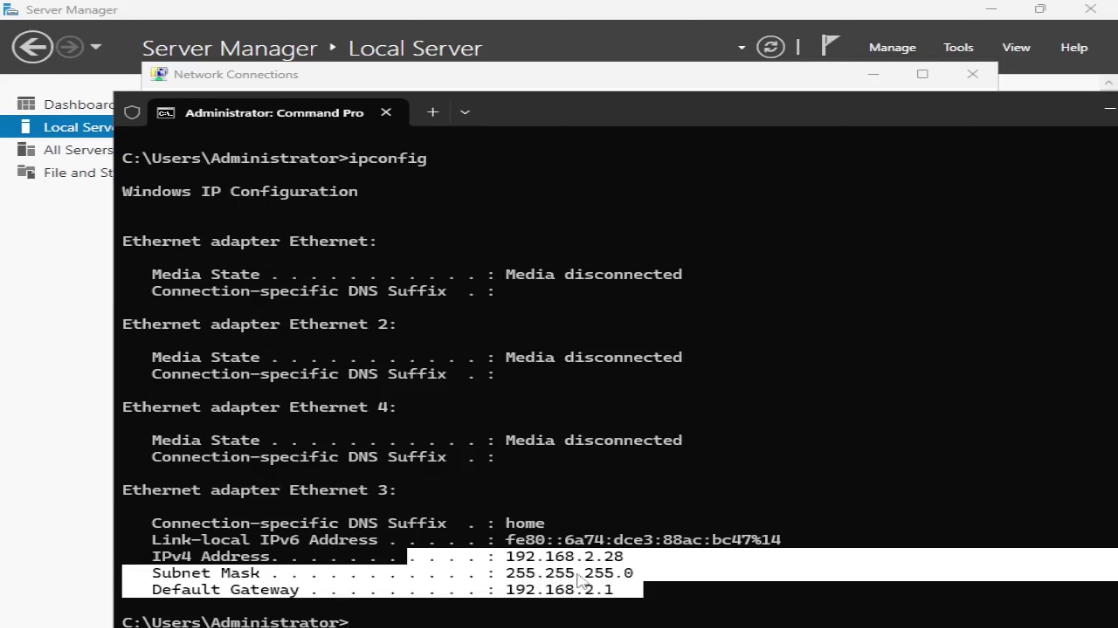
left_click(567, 581)
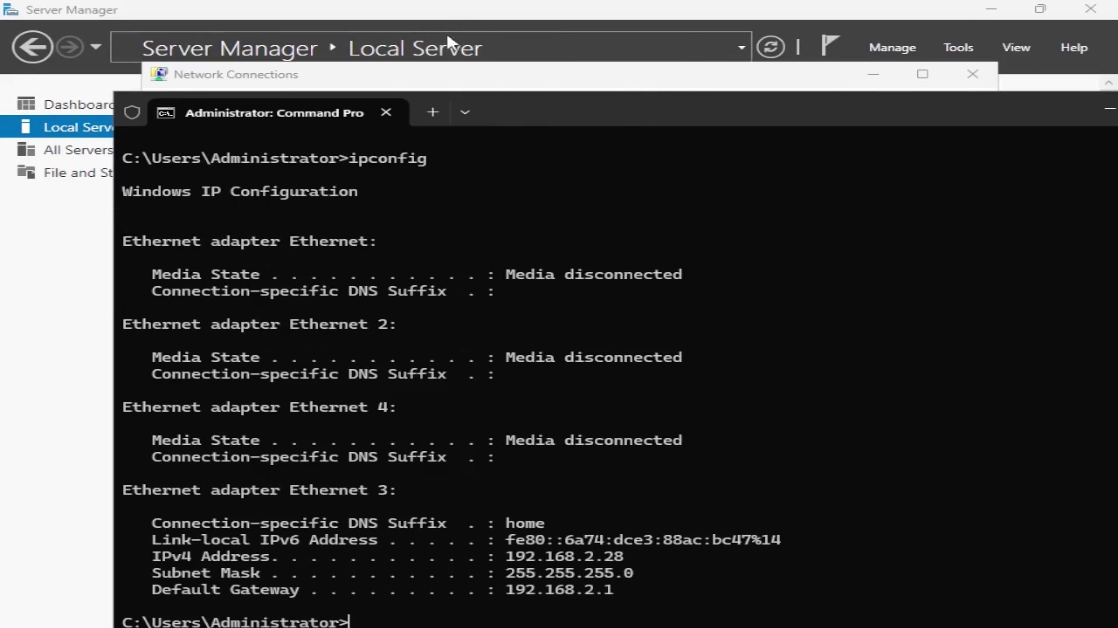
left_click(438, 80)
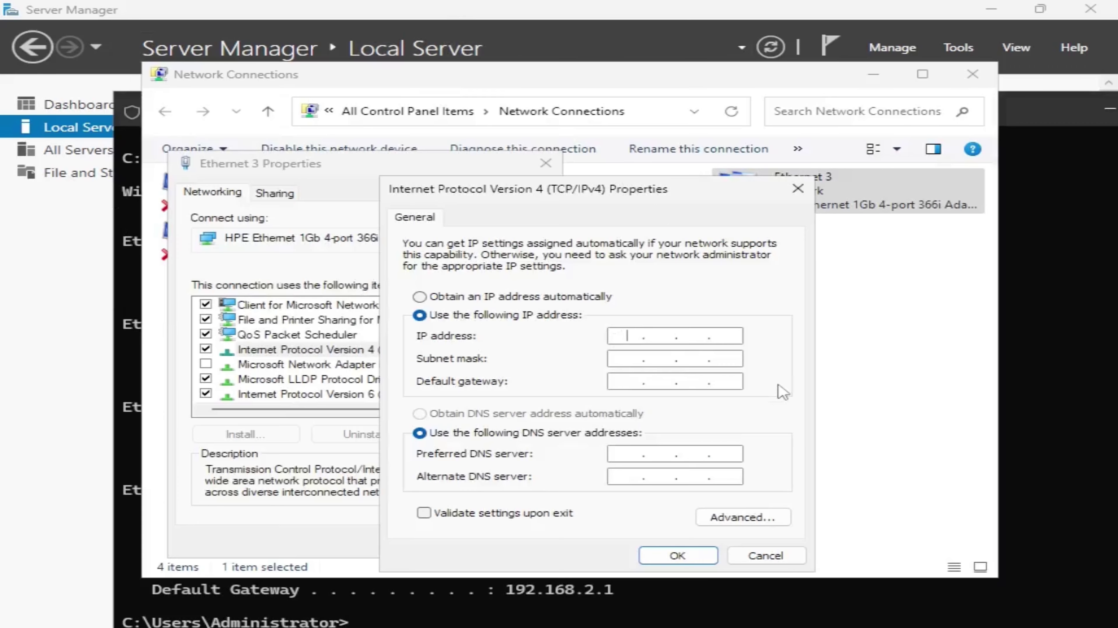
Step: Enter IP 192.168.2.28, mask 255.255.255.0, gateway 192.168.2.1 and DNS 192.168.2.28, then apply
type("192.168.2.28")
left_click(631, 359)
left_click(625, 382)
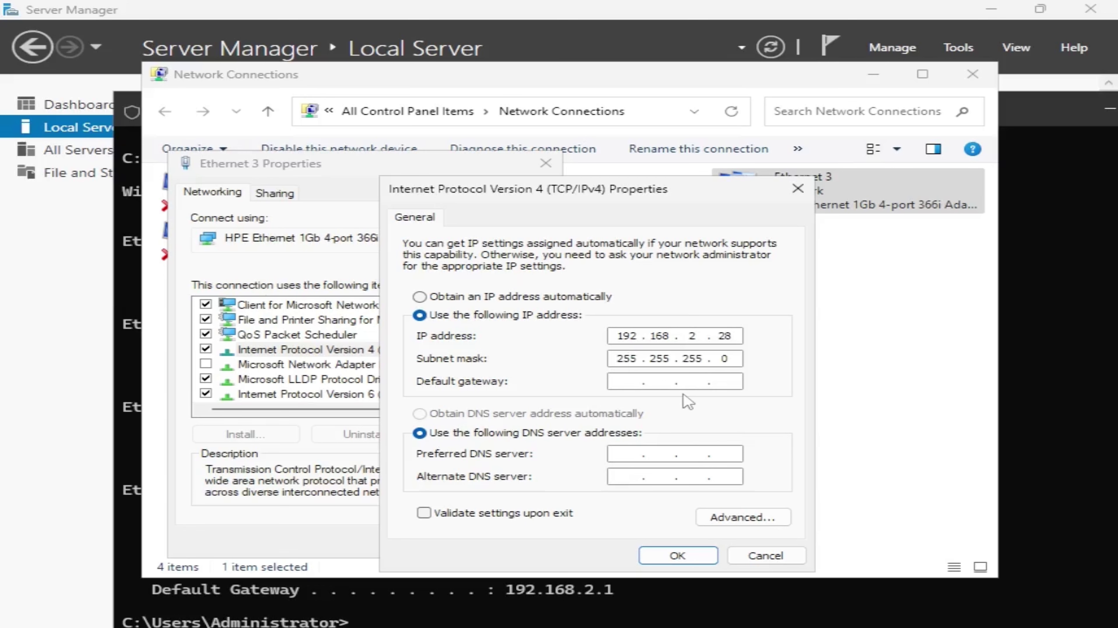
type("192 . 168 . 2 . 1")
left_click(612, 451)
type("192 . ")
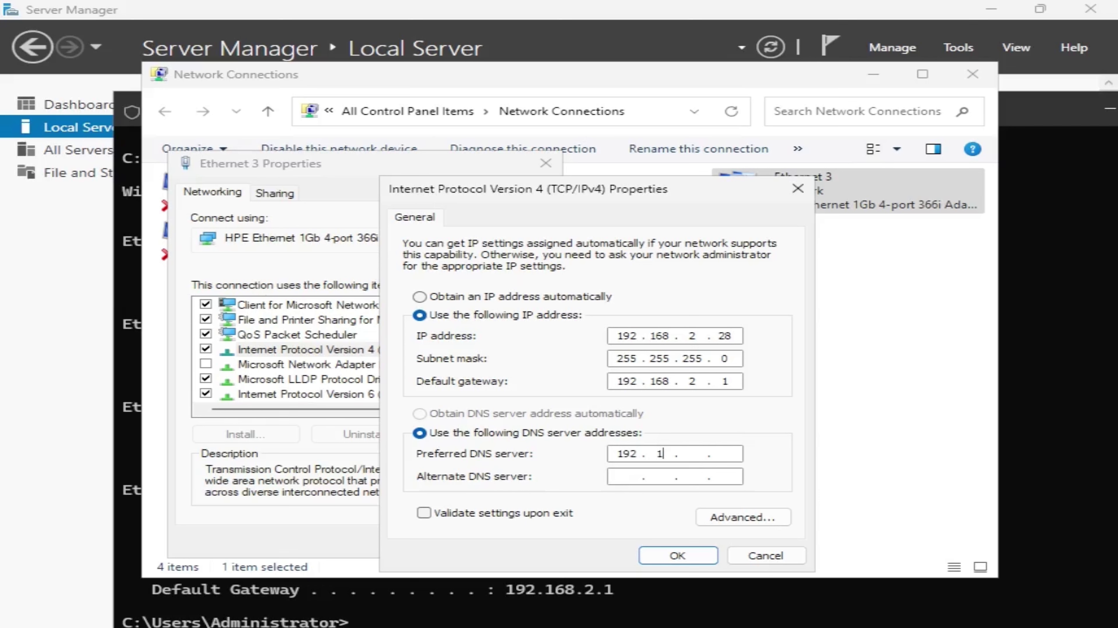
type("168")
left_click(678, 554)
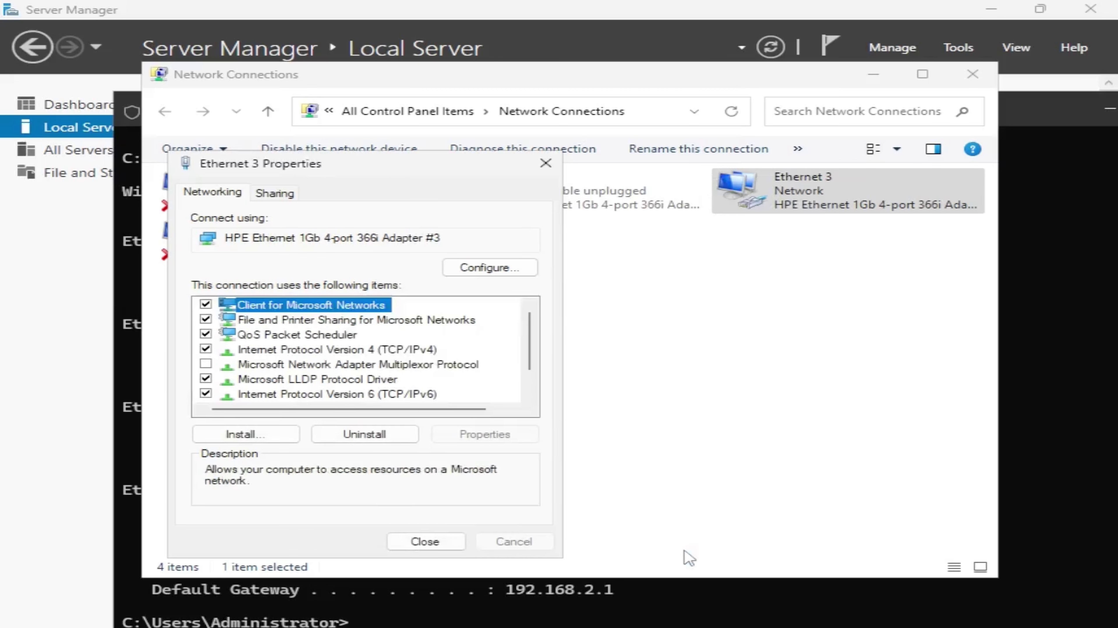
left_click(425, 541)
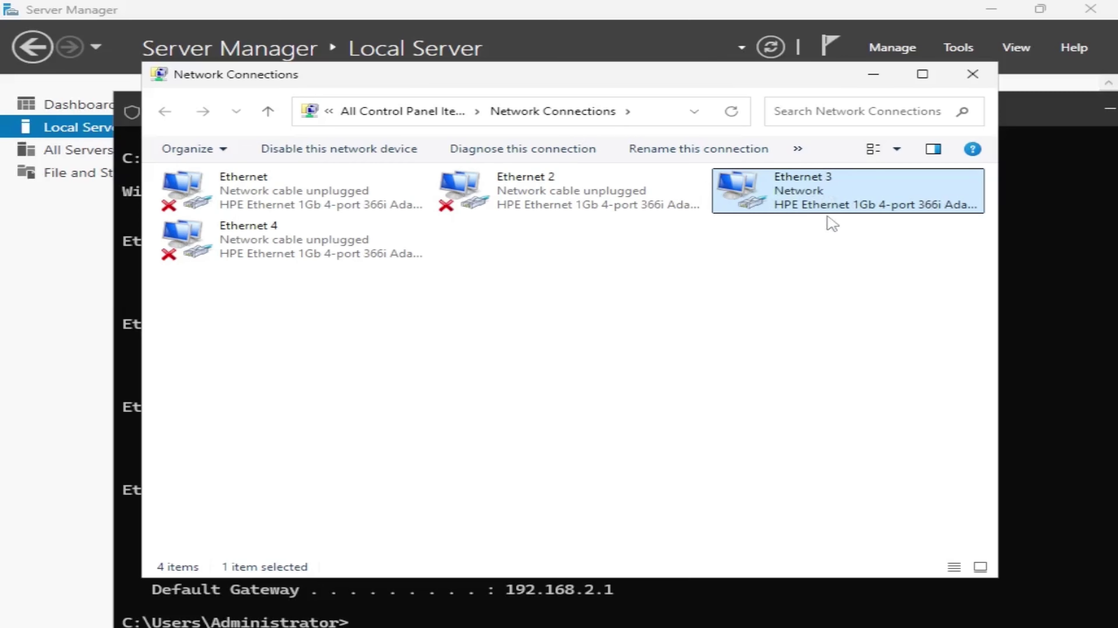
Step: Close Network Connections and Command Prompt, then refresh Server Manager's Local Server view
left_click(972, 74)
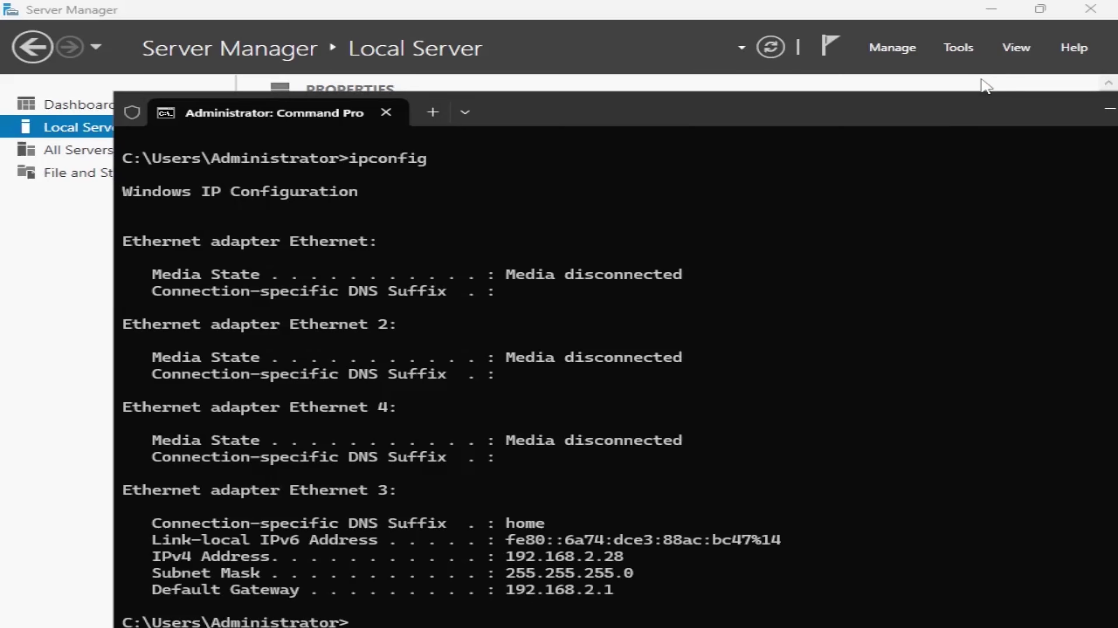
left_click_drag(901, 116, 723, 125)
left_click(1016, 138)
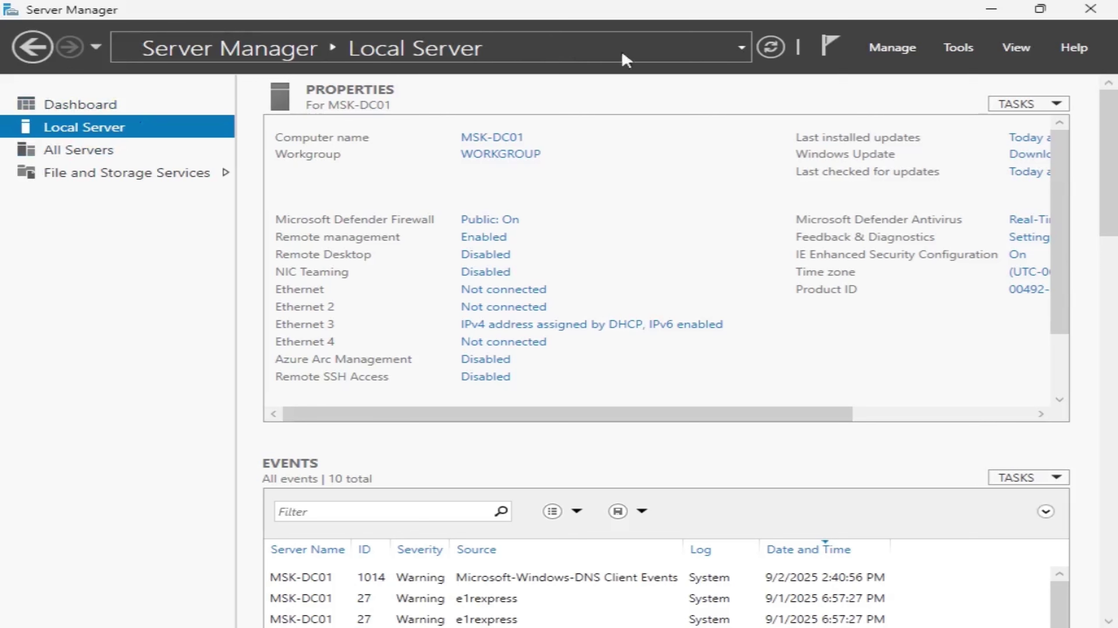
left_click(783, 52)
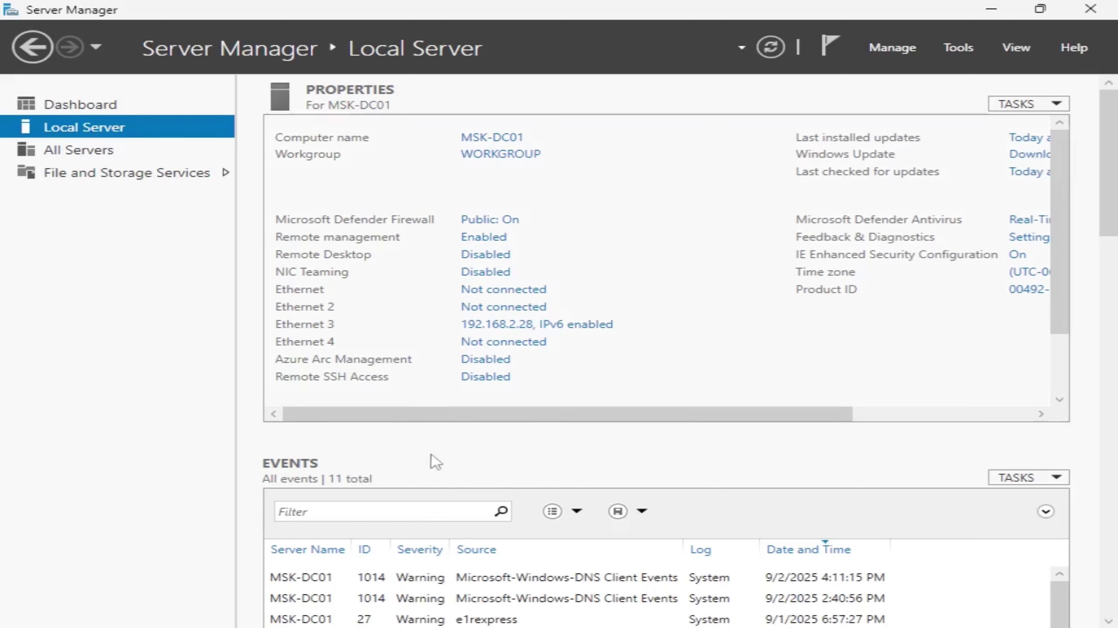
Step: Search 'update' and open the Windows Update page, which reports the server up to date
left_click(435, 627)
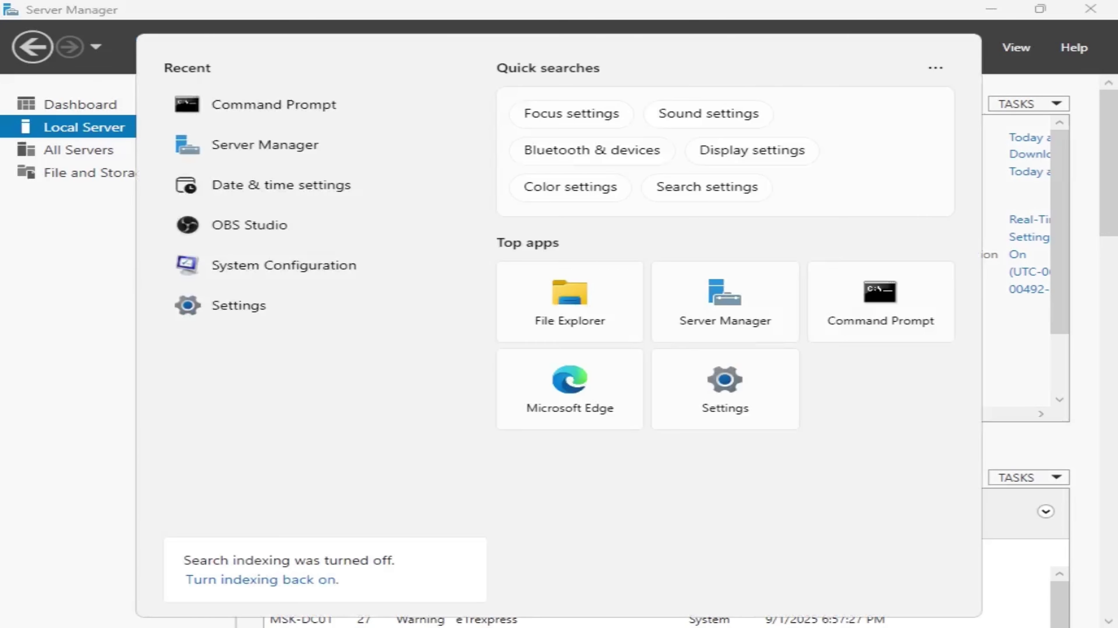
type("update")
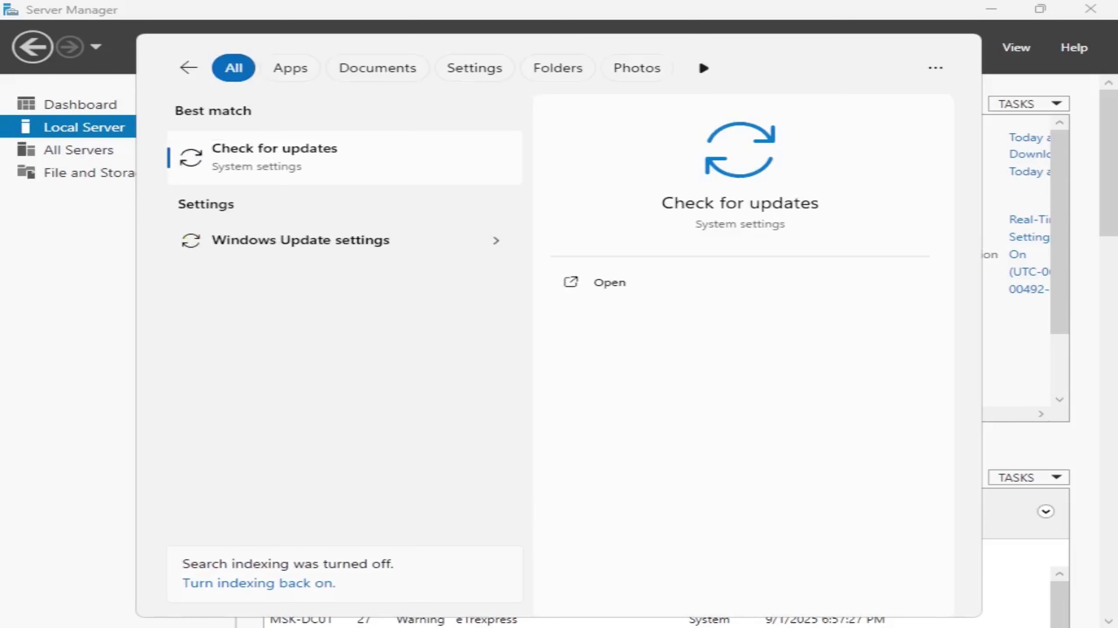
left_click(261, 155)
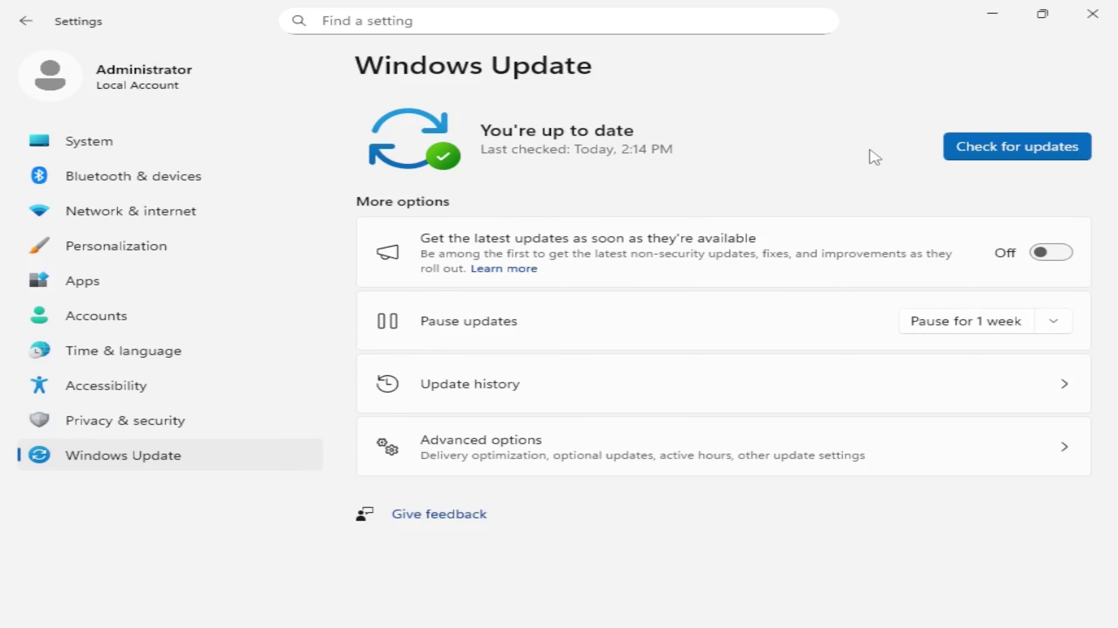
left_click(422, 627)
Step: Review Date & time settings showing Central Time with automatic sync, then close Settings
type("date & time")
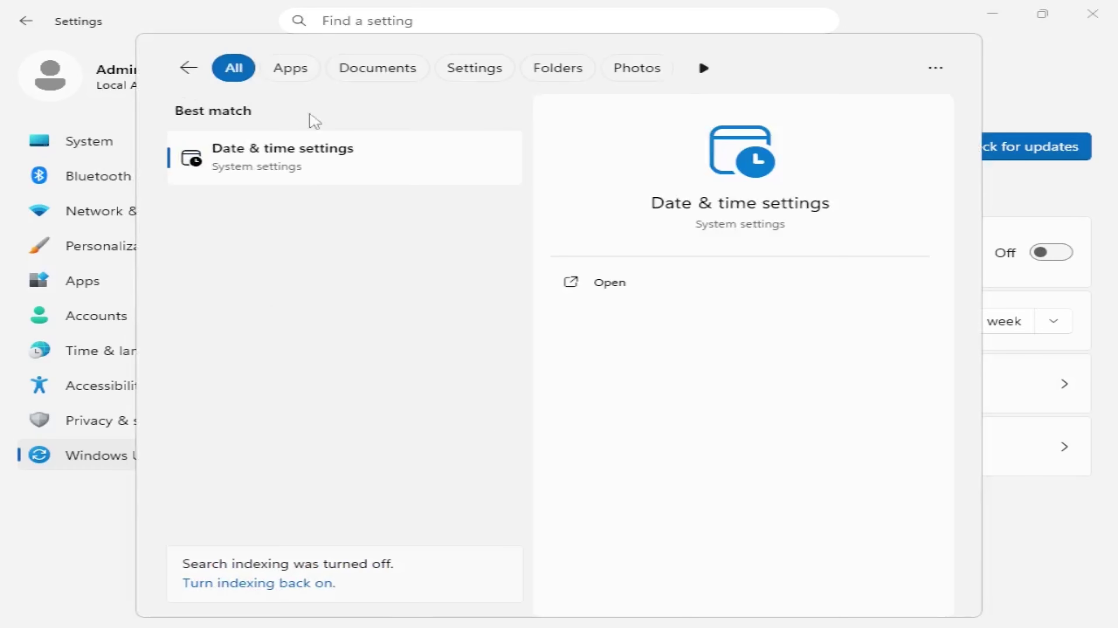
left_click(295, 155)
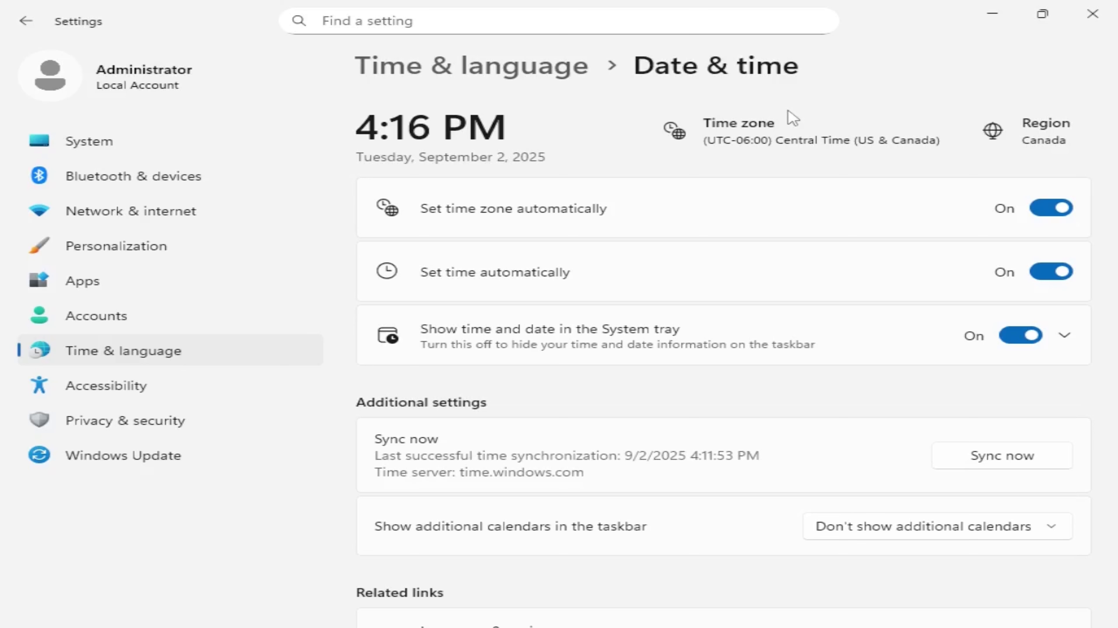
left_click(1092, 14)
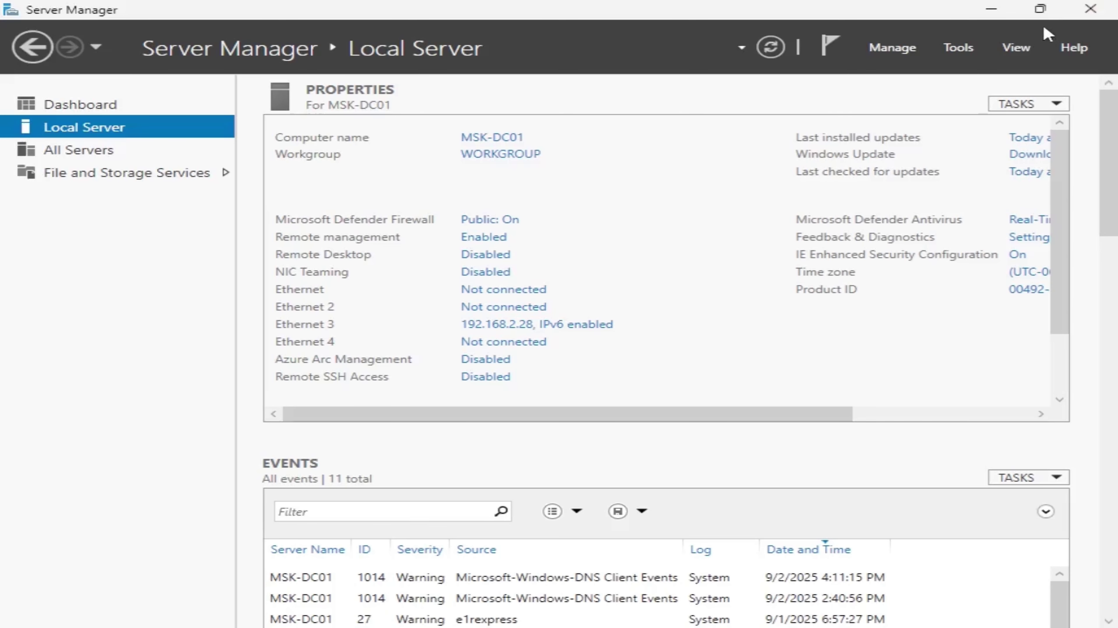
Step: Close the Server Manager window so only the bare Windows Server 2025 desktop remains
left_click(1079, 14)
right_click(629, 120)
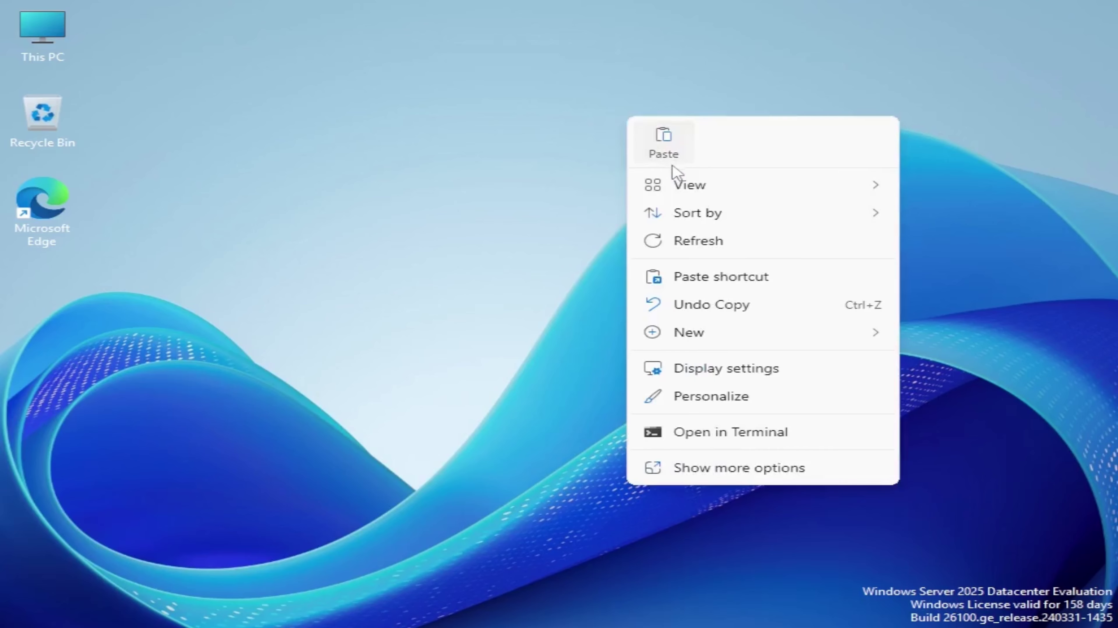
left_click(766, 103)
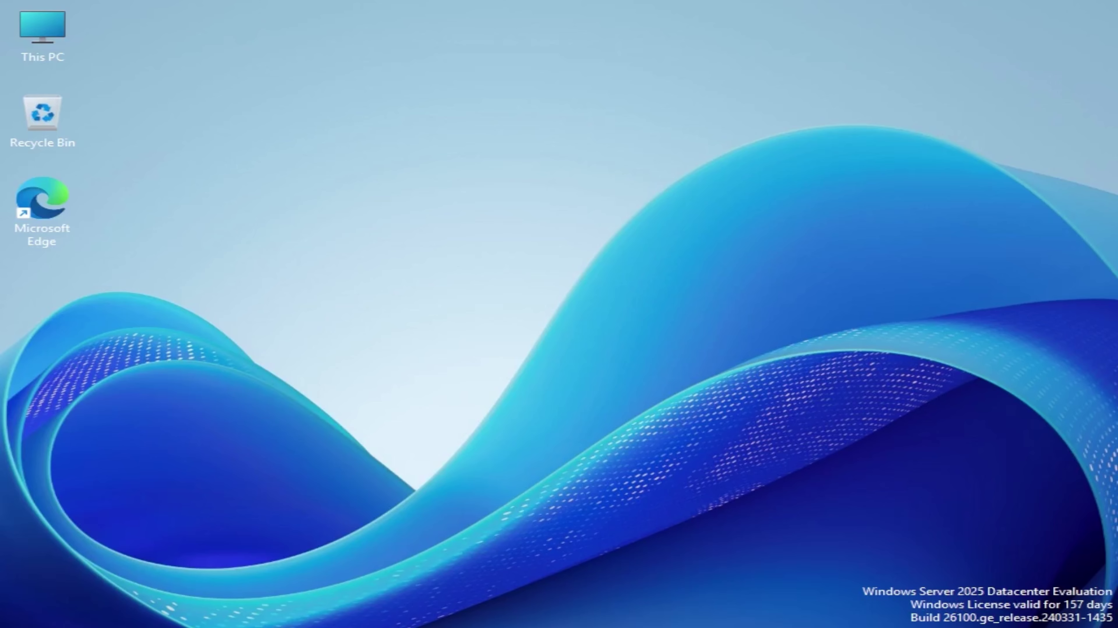
Step: Reopen Server Manager from Windows search
left_click(493, 627)
type("se")
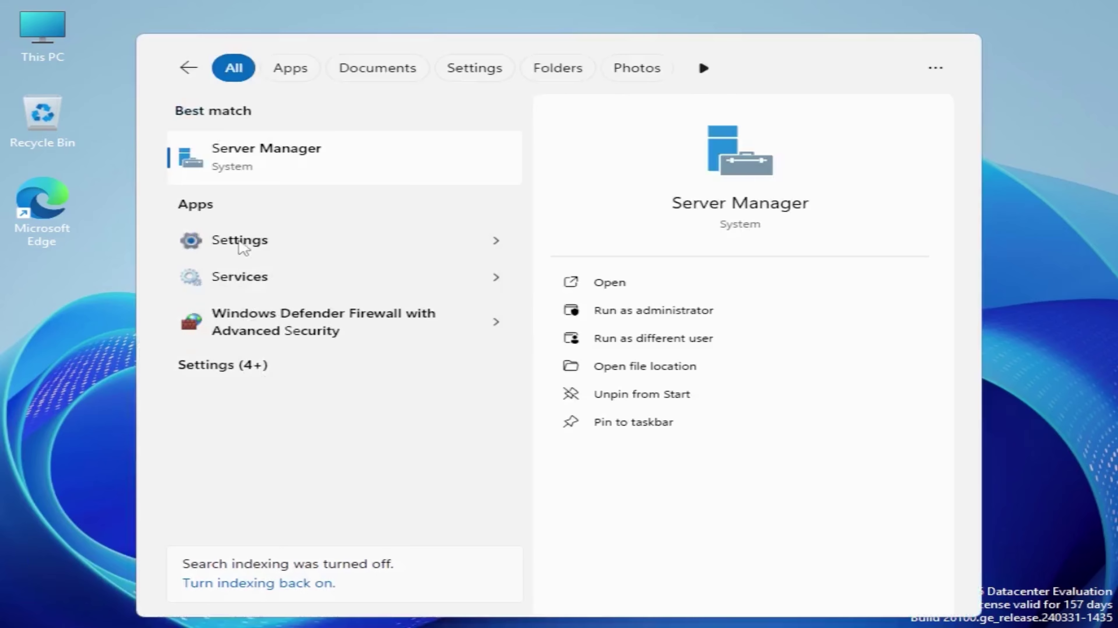
left_click(294, 161)
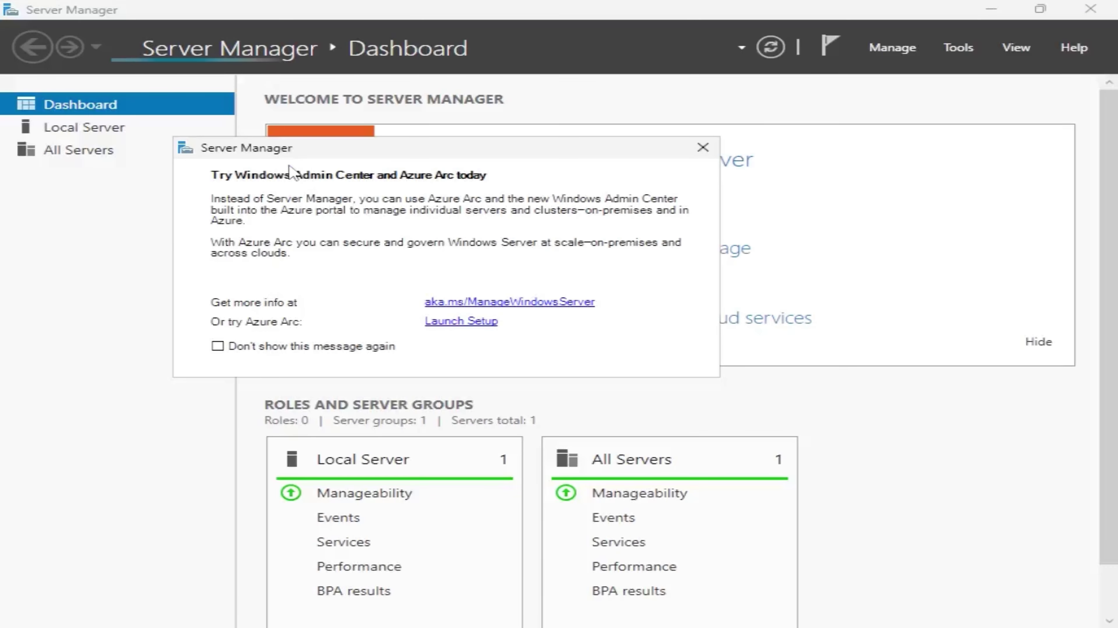
Step: Dismiss the Windows Admin Center prompt and advance the Add Roles and Features Wizard to Installation Type
left_click(703, 148)
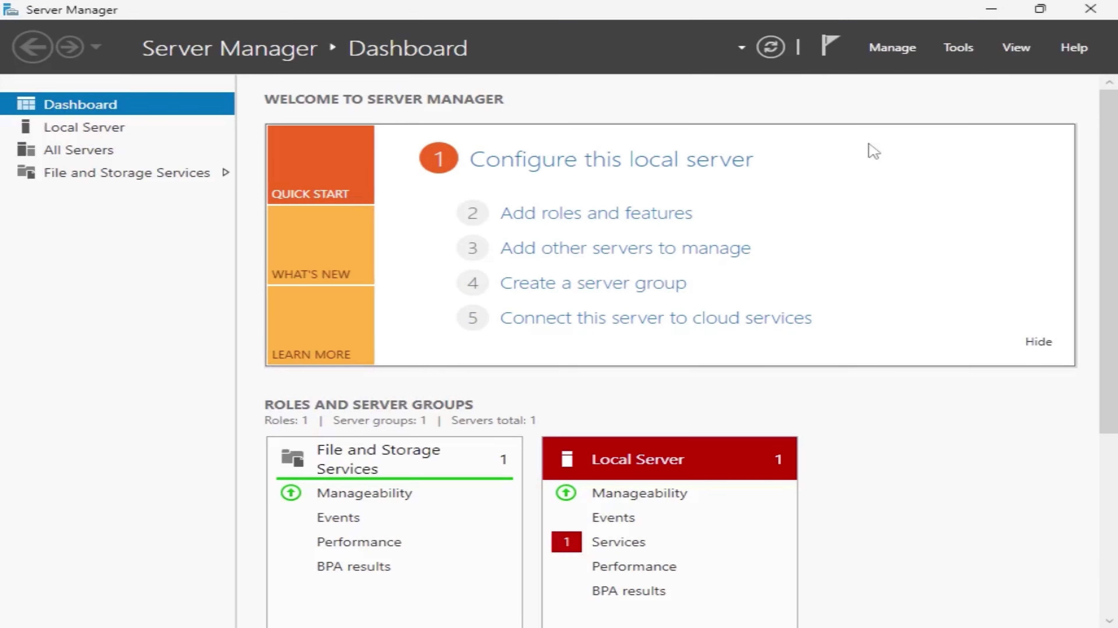
left_click(641, 217)
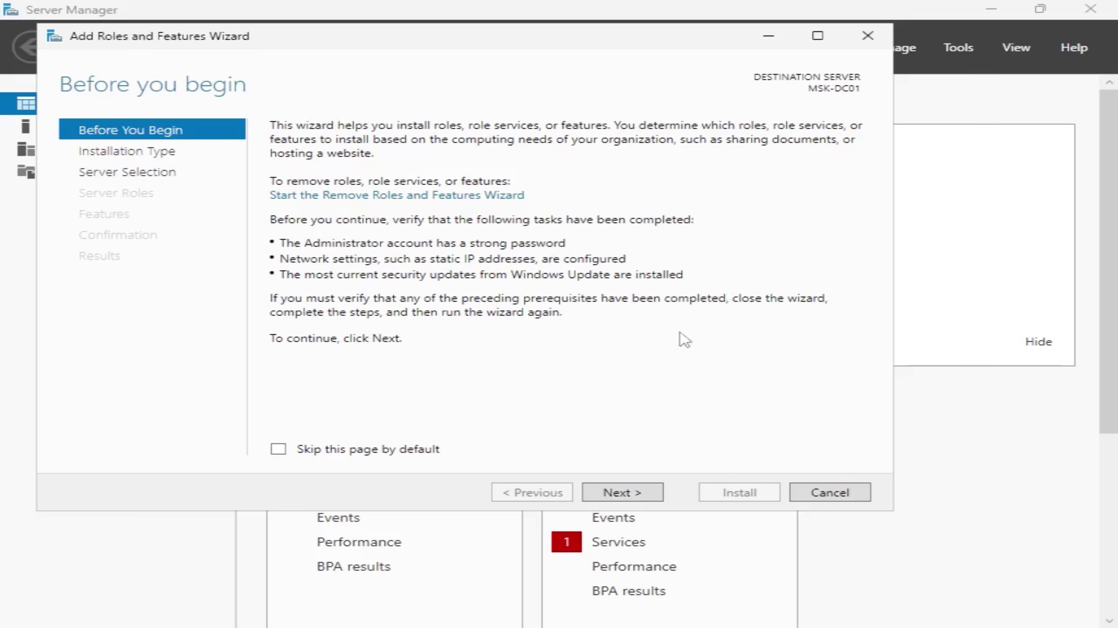
left_click(635, 491)
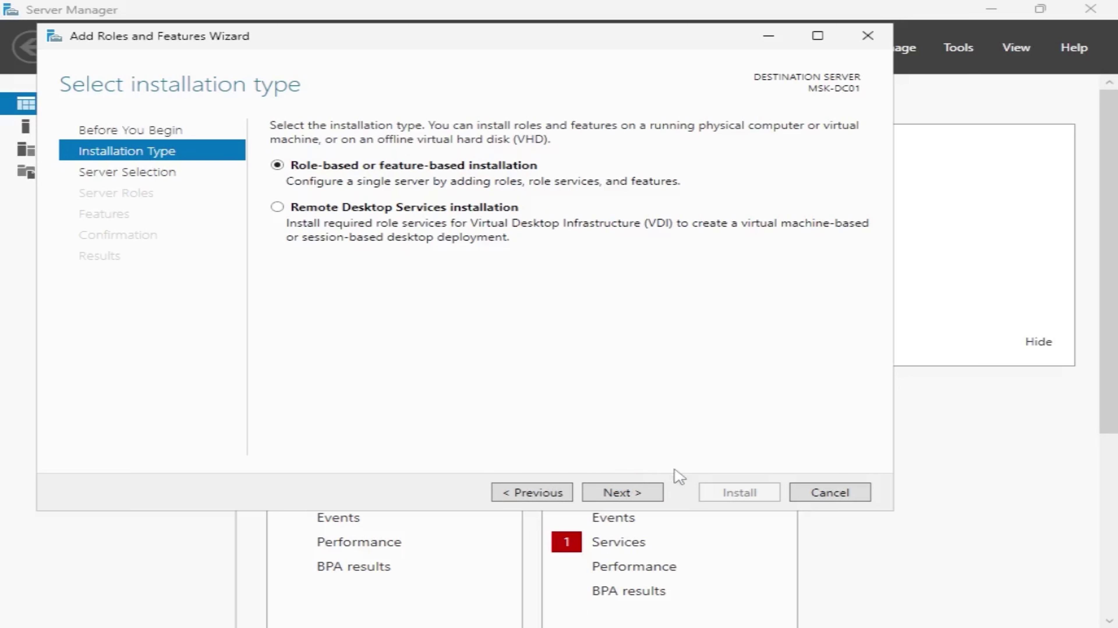
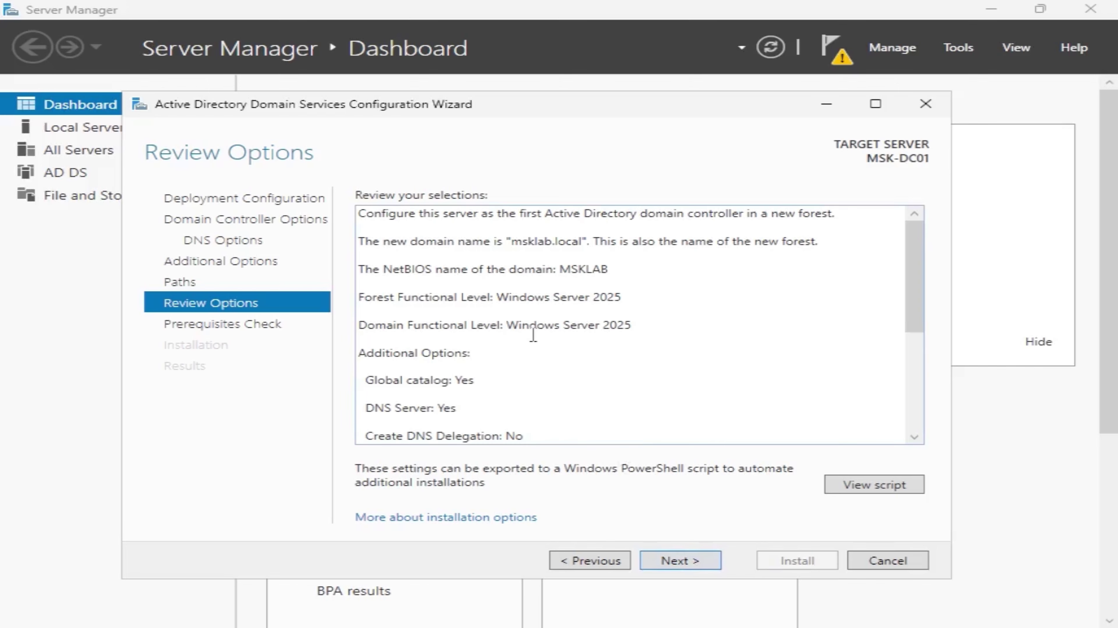
Step: Scroll through the Review Options summary and run the prerequisites check for MSK-DC01
scroll(534, 346, "down", 4)
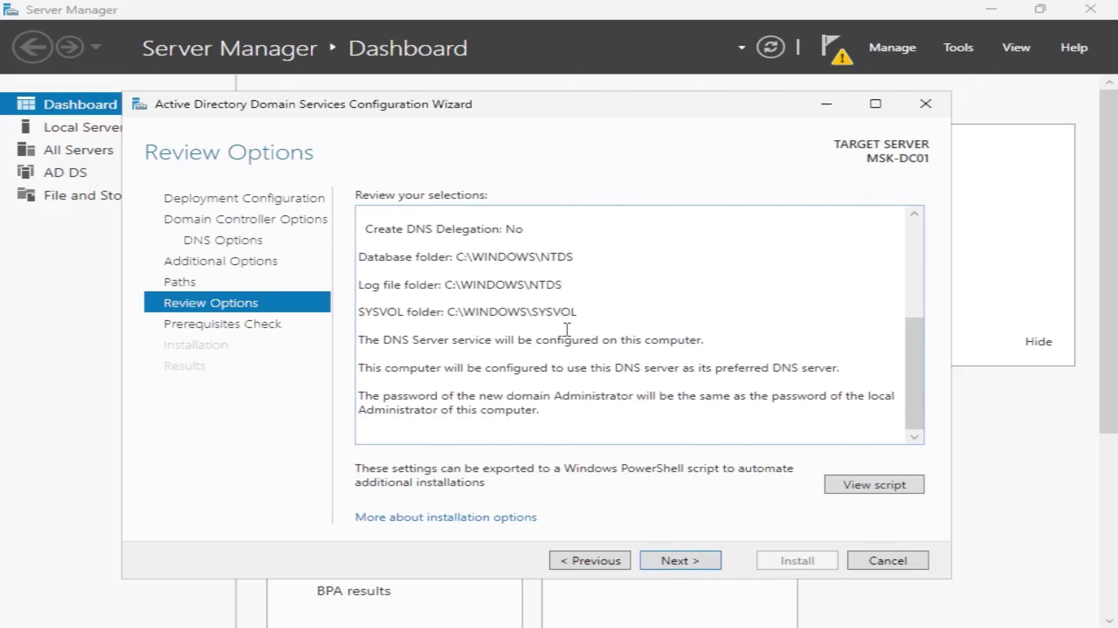
left_click(702, 569)
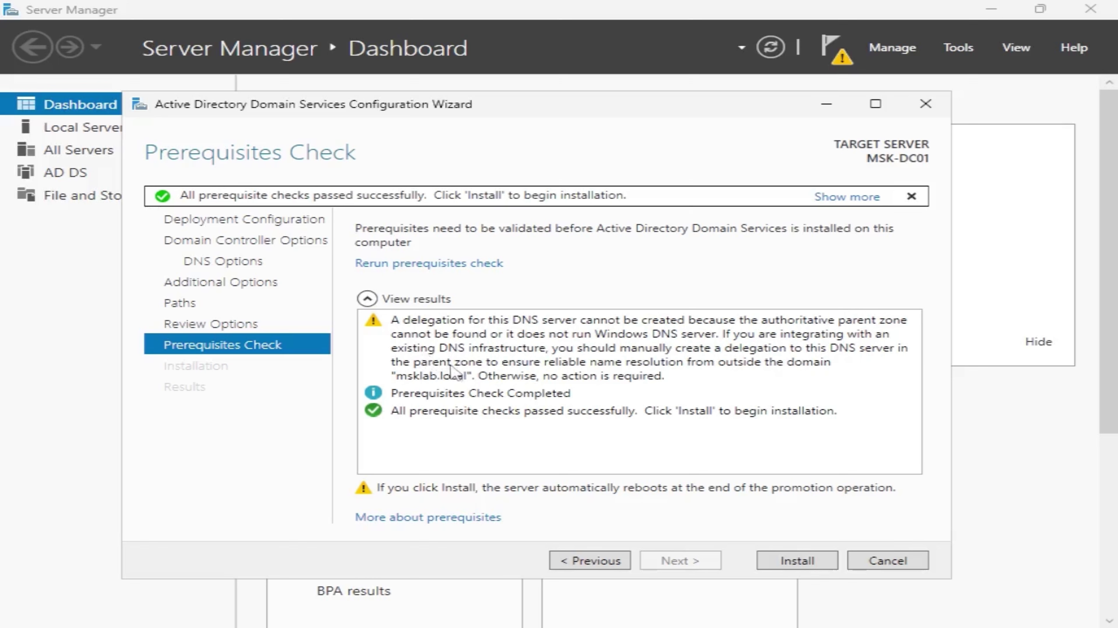
Step: Start the AD DS installation that promotes MSK-DC01 to a domain controller
left_click(815, 566)
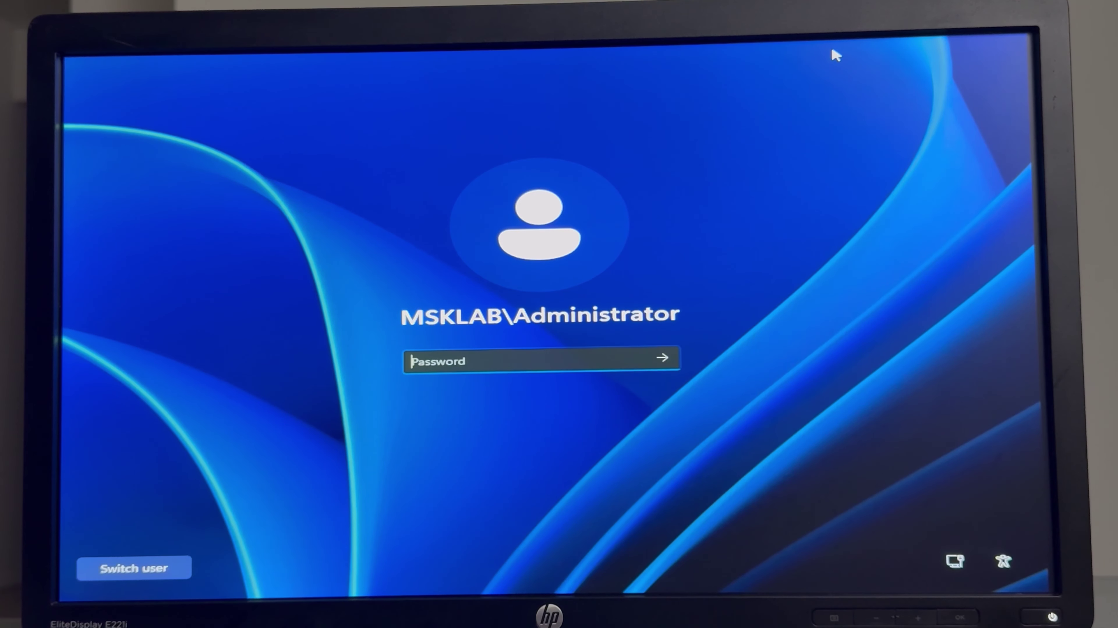
Step: Sign in as the MSKLAB domain Administrator with the account password
type("•••••••••••")
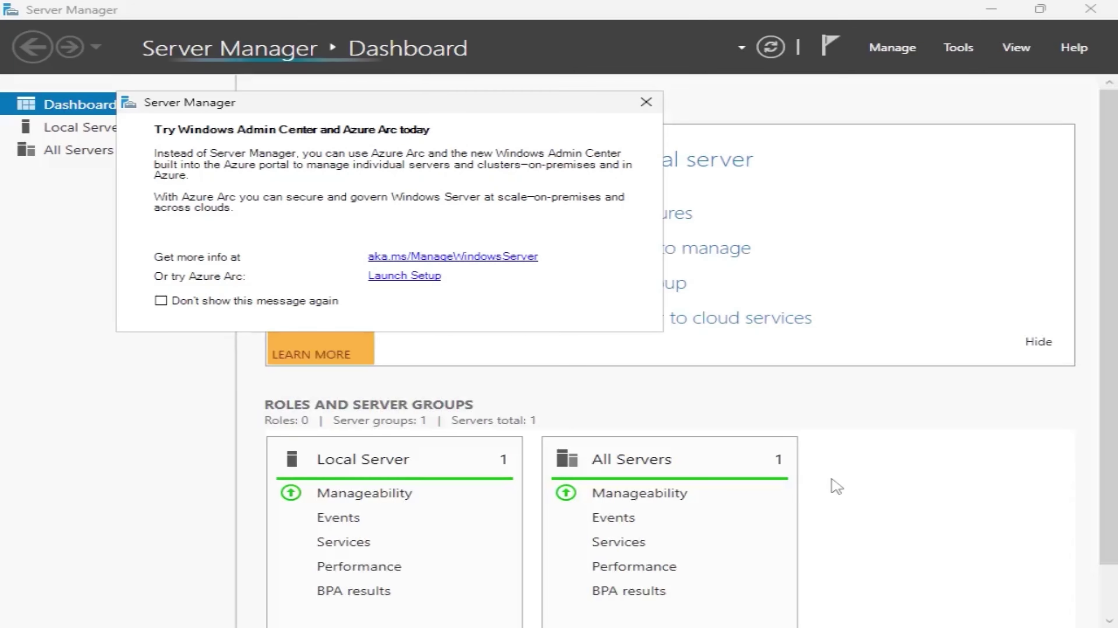
Step: Dismiss the Azure Arc prompt, review the AD DS, DNS and Local Server pages, and launch Active Directory Users and Computers
left_click(646, 102)
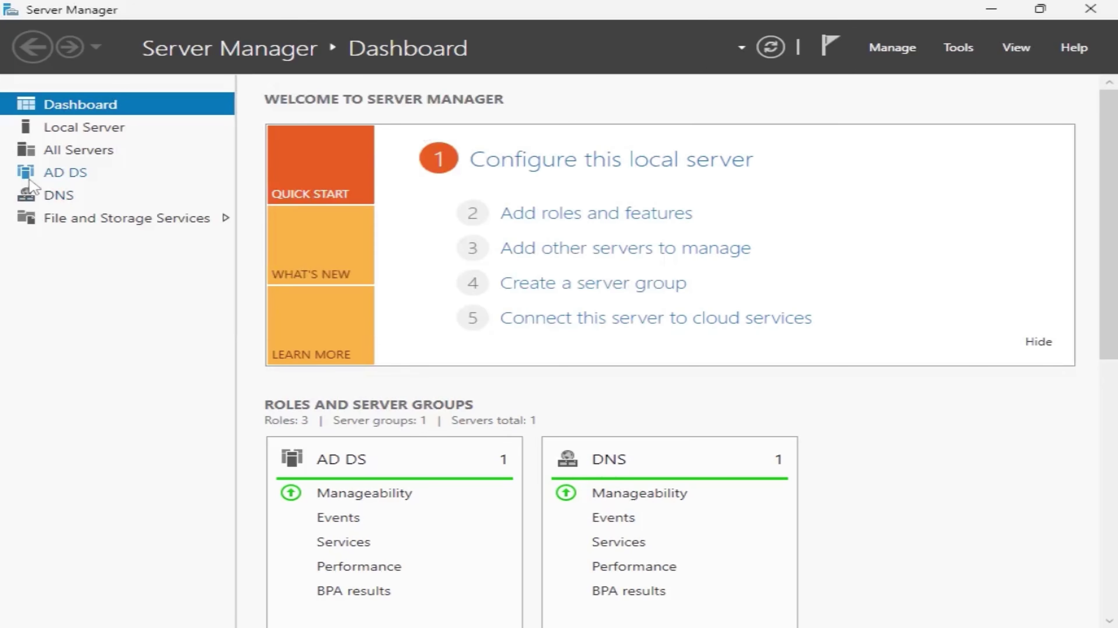
left_click(48, 177)
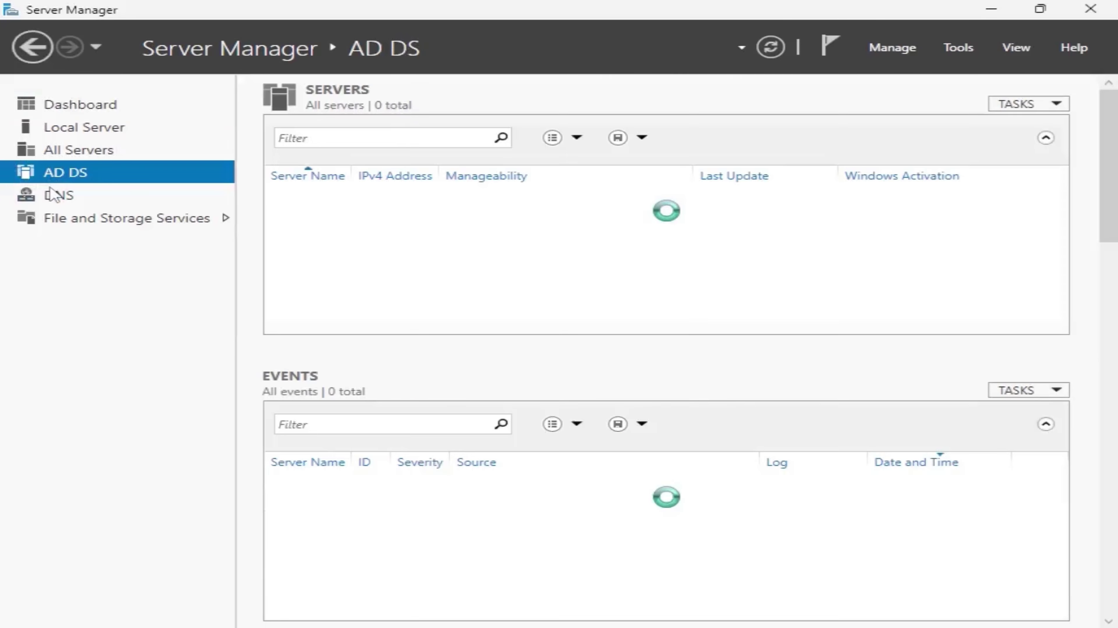
left_click(55, 196)
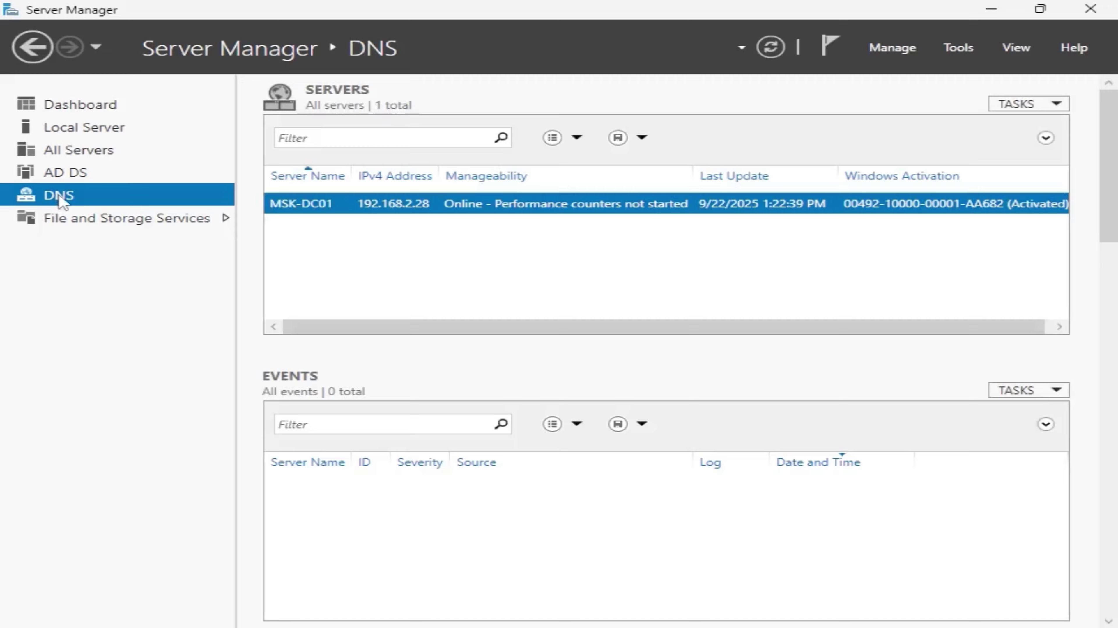
left_click(101, 130)
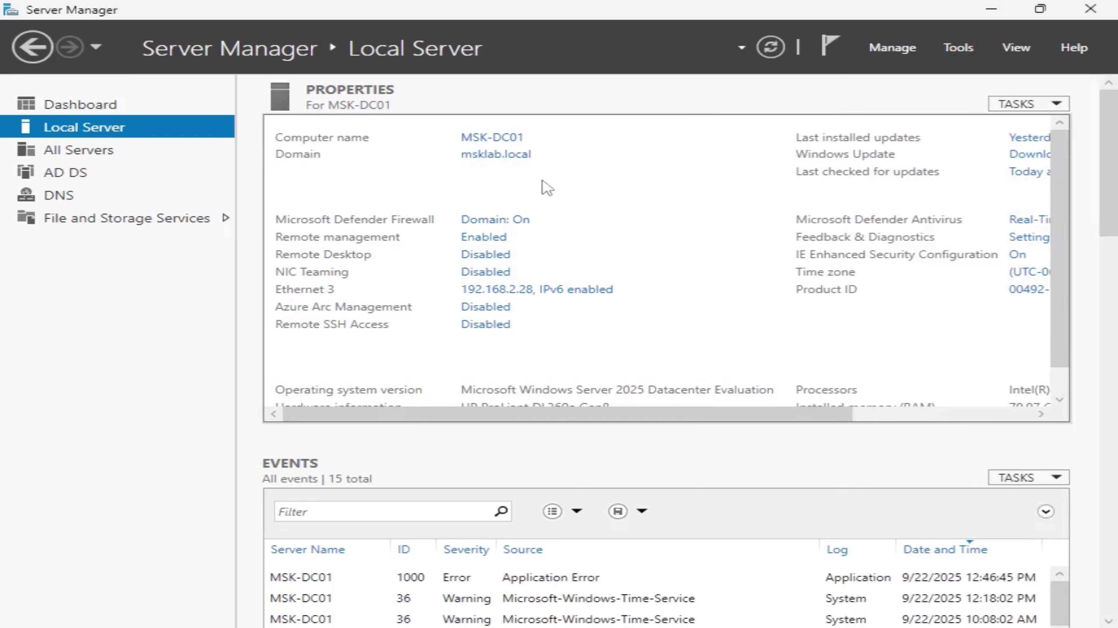
left_click(958, 49)
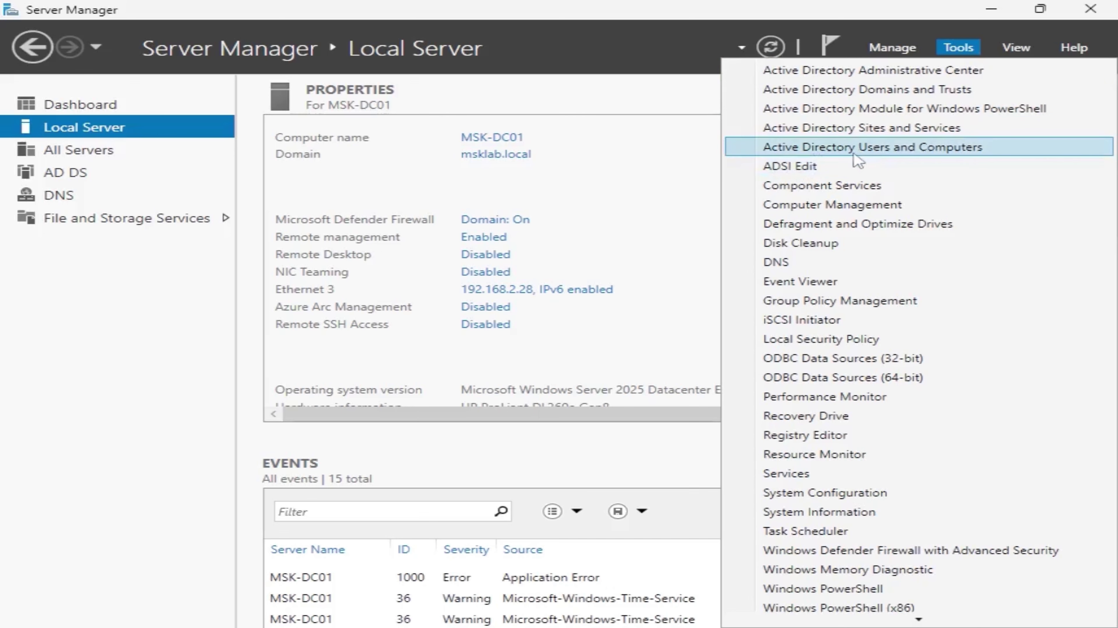
left_click(914, 150)
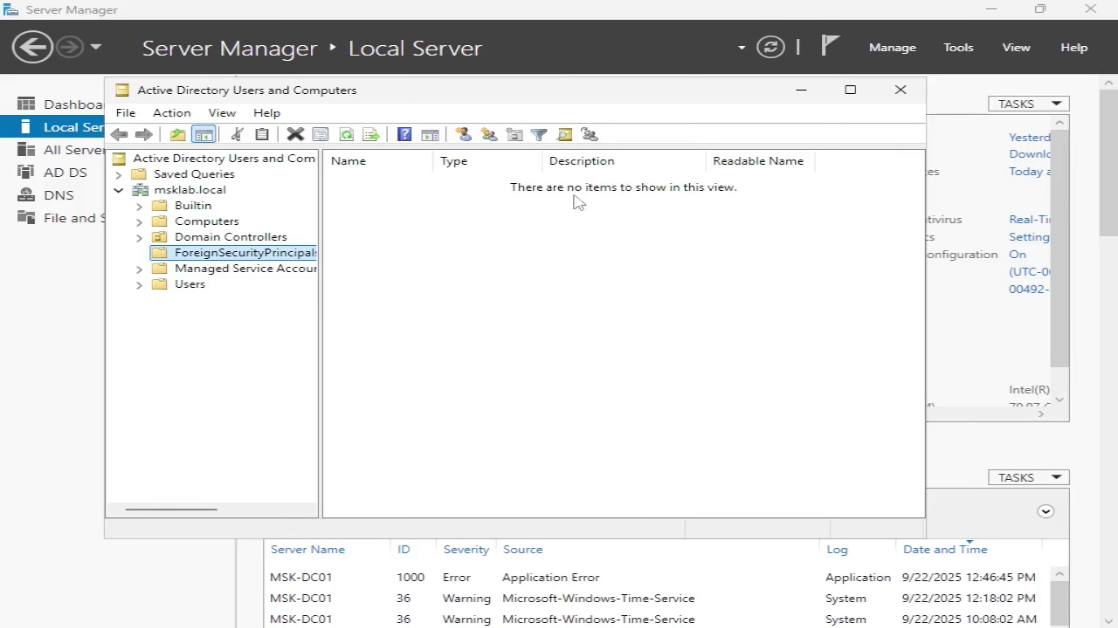
Step: Expand msklab.local and confirm MSK-DC01 is listed under Domain Controllers
left_click(199, 192)
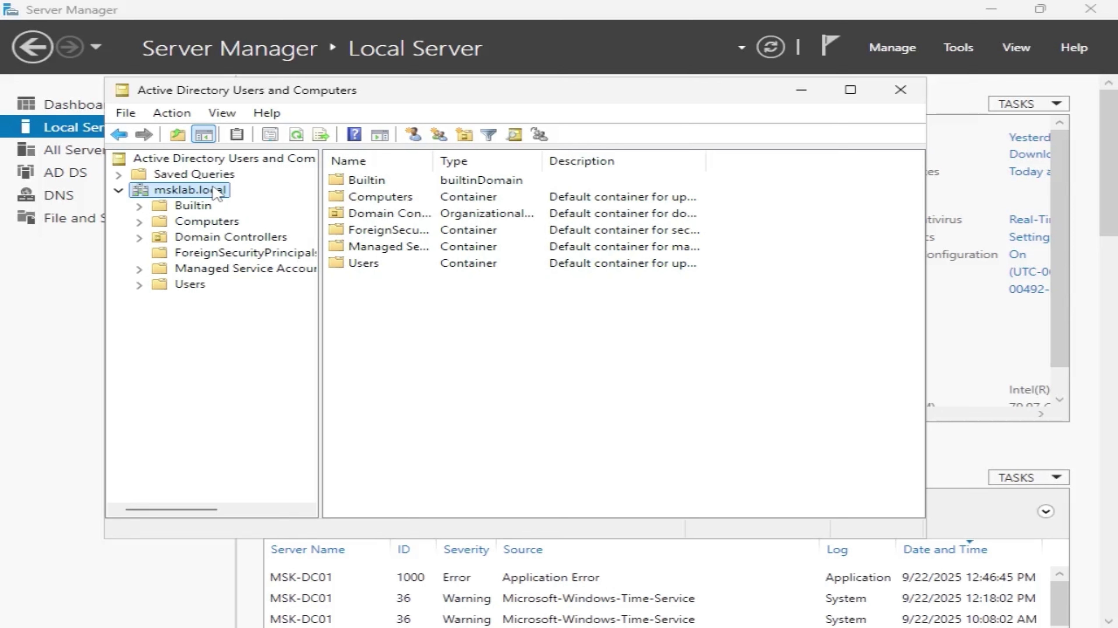
left_click(236, 228)
left_click(240, 237)
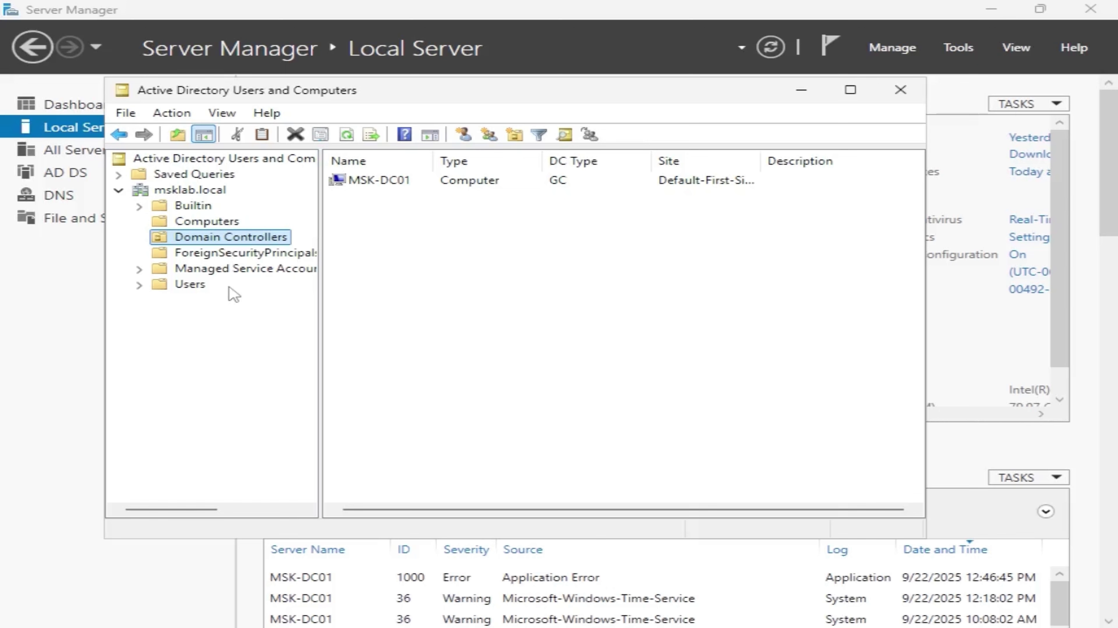
key("Left")
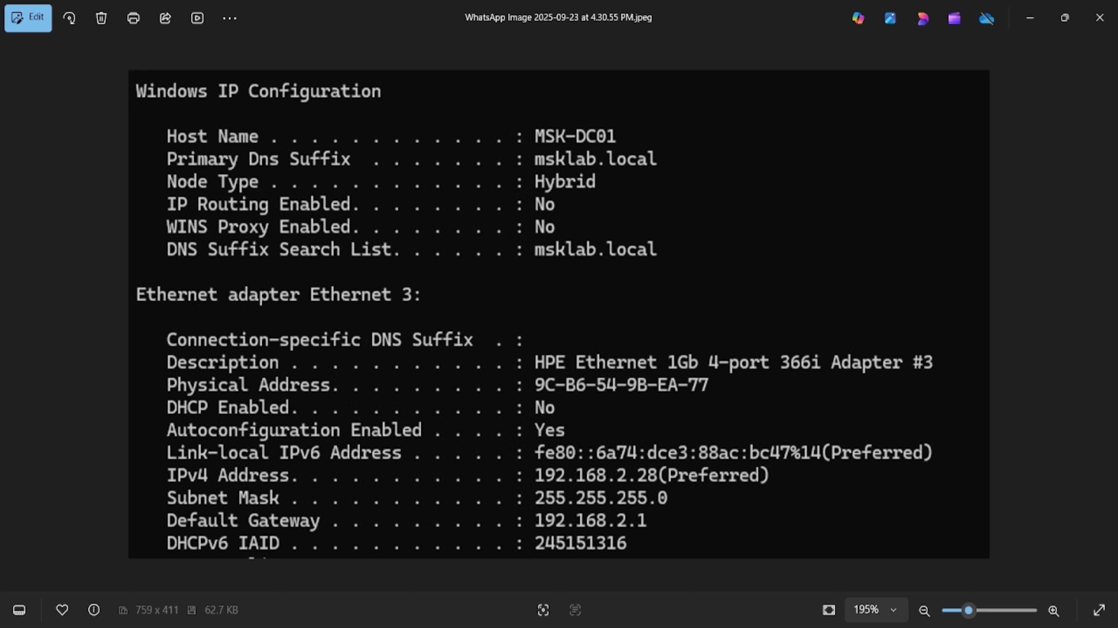
Step: Run ipconfig /all in Command Prompt and compare it with the server's ipconfig snapshot
key("super")
type("cmd")
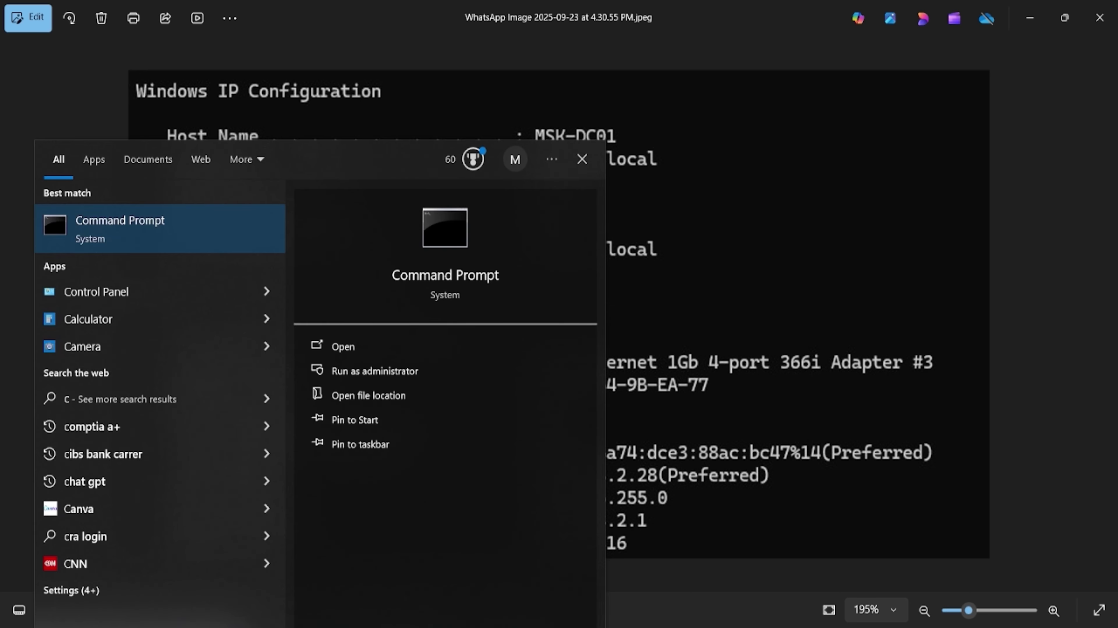
key("Return")
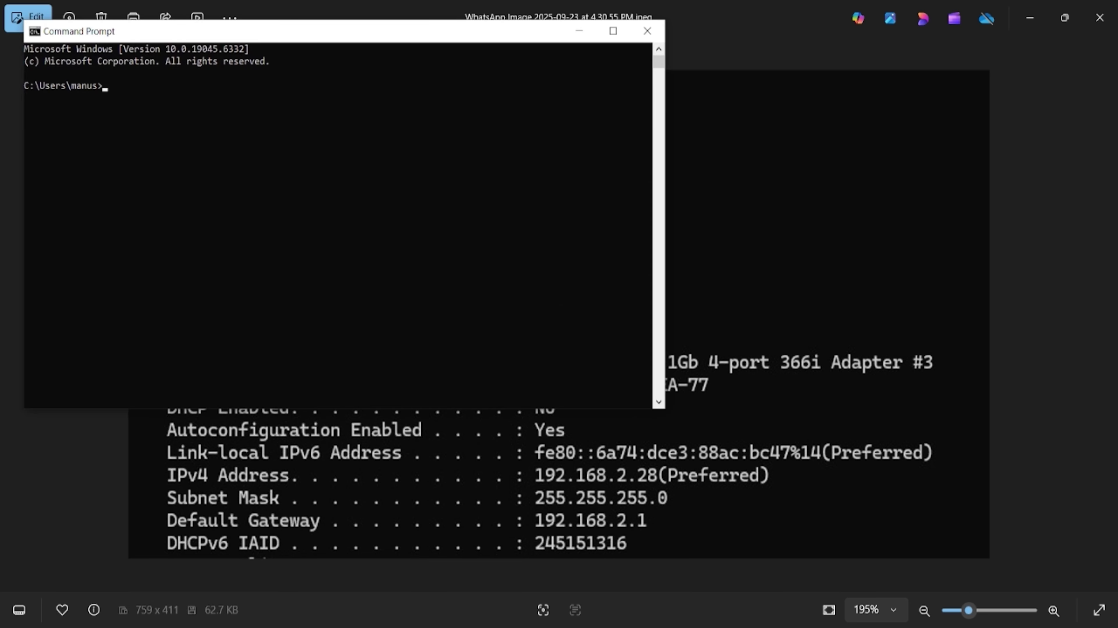
type("ipcong")
key("BackSpace")
type("fig /all")
key("Return")
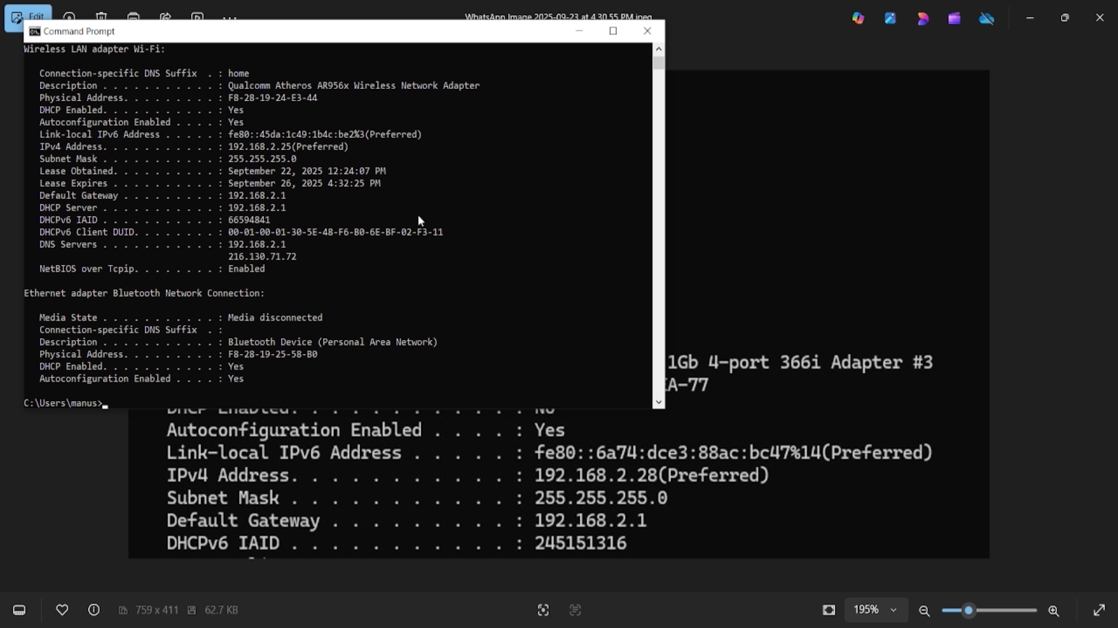
left_click(790, 261)
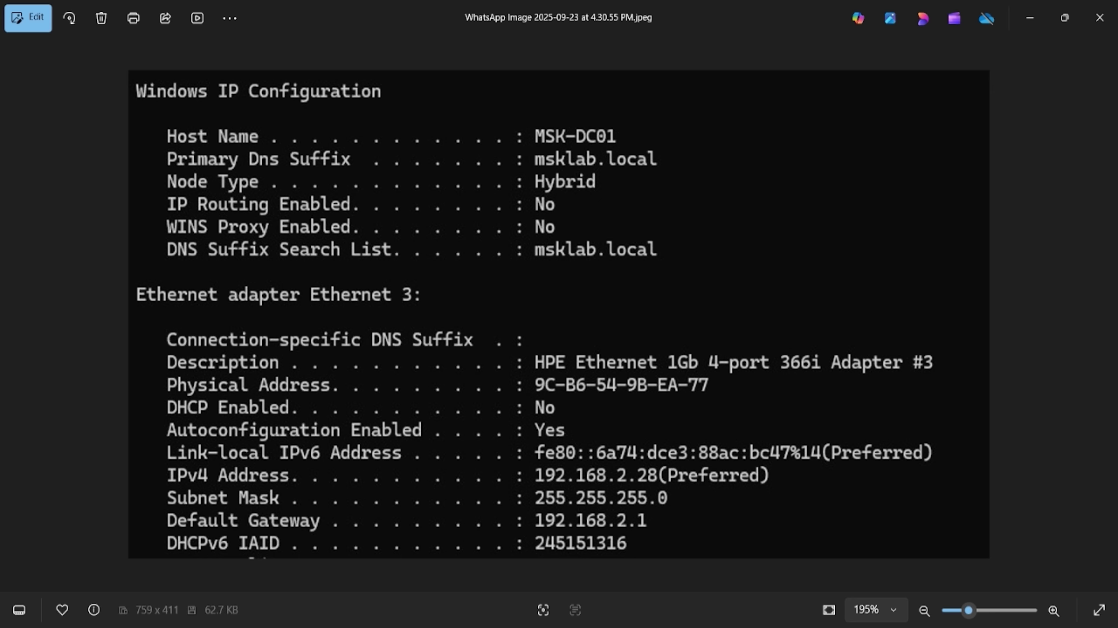
Step: Open the Wi-Fi adapter's Internet Protocol Version 4 (TCP/IPv4) properties from Network Connections
left_click(1038, 33)
left_click(580, 32)
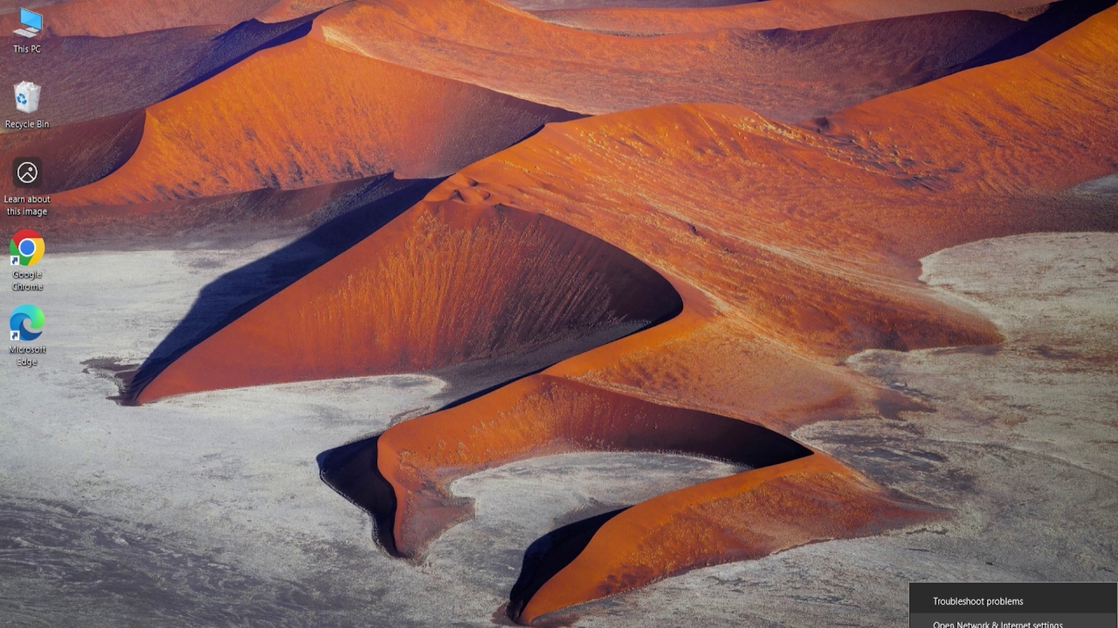
left_click(997, 624)
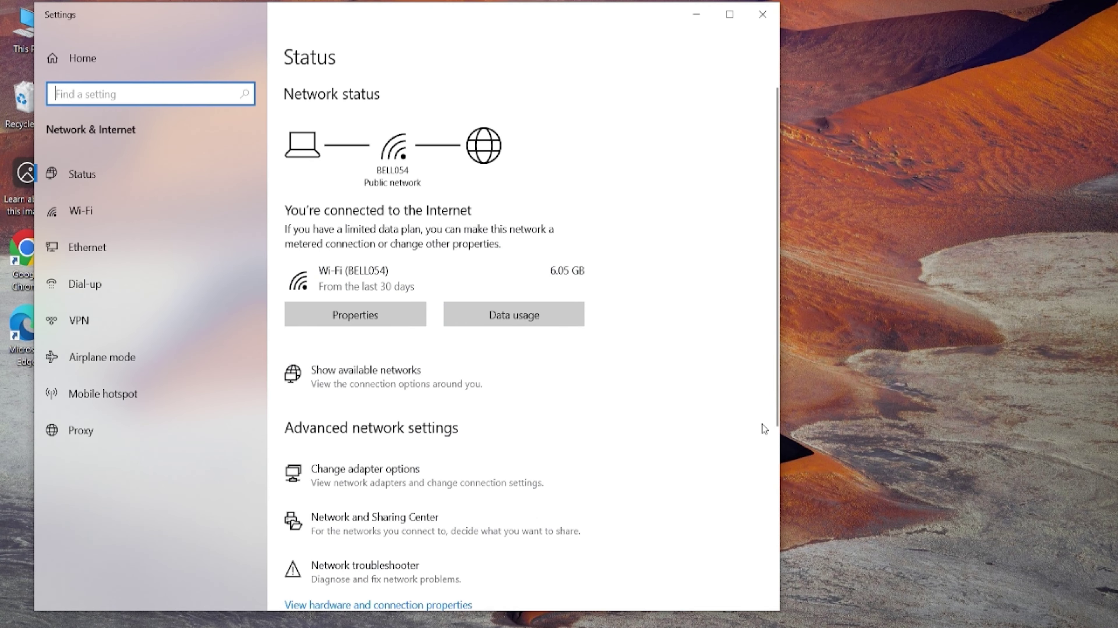
left_click(444, 481)
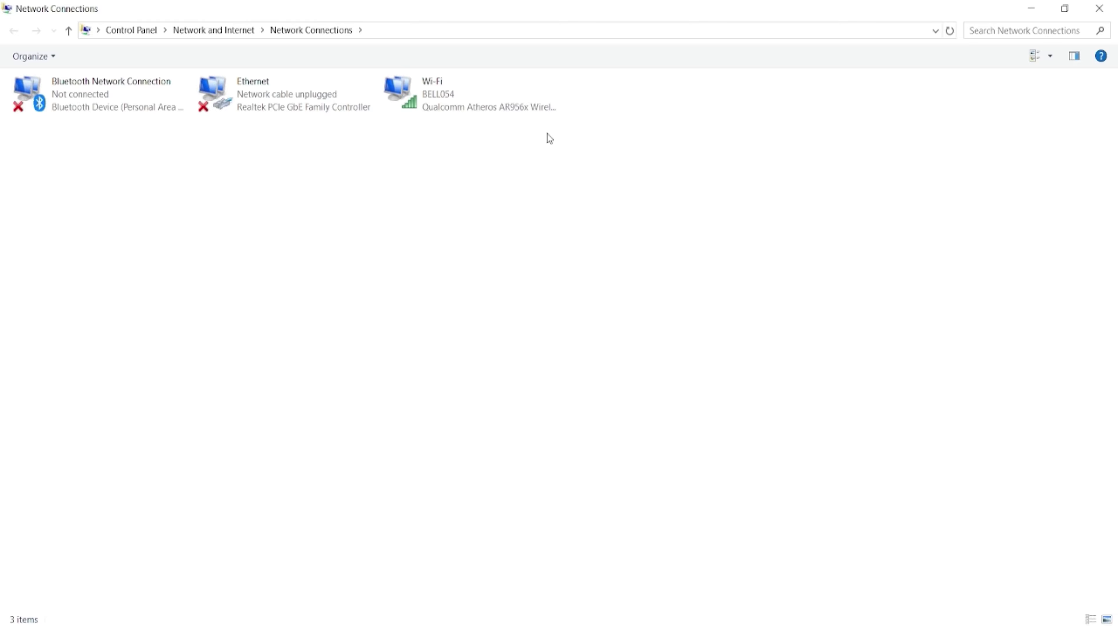
right_click(506, 101)
left_click(572, 275)
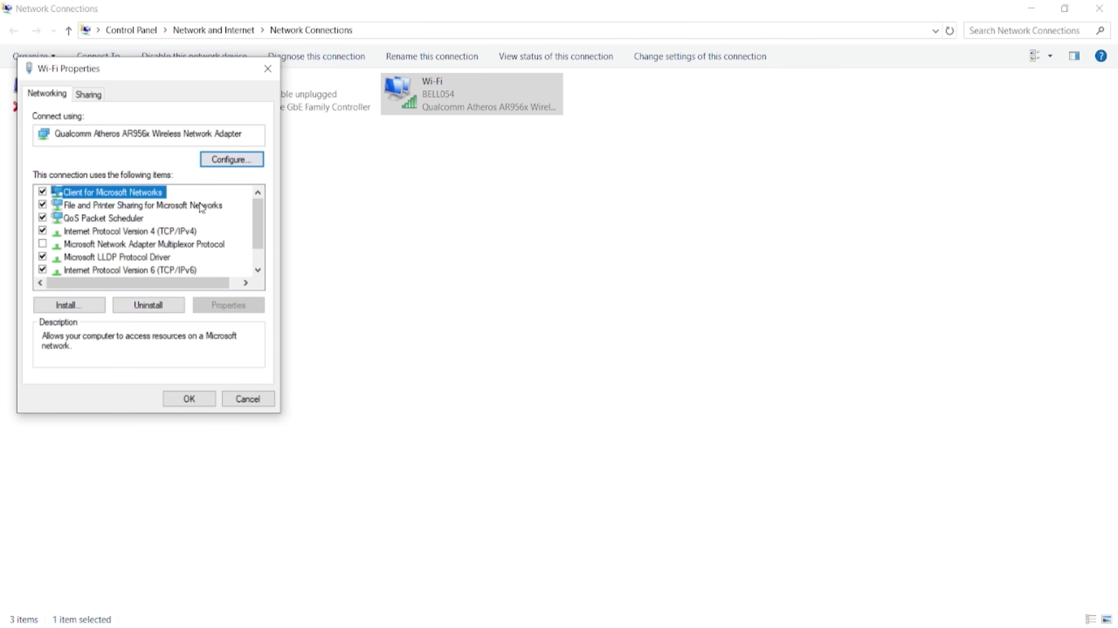
left_click(101, 233)
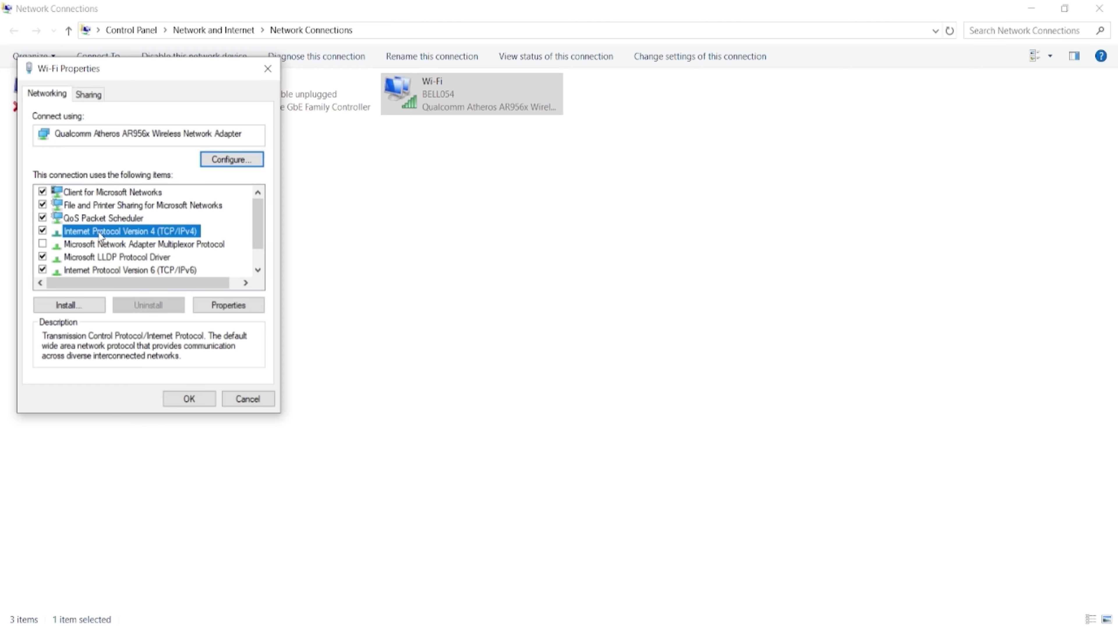
left_click(242, 309)
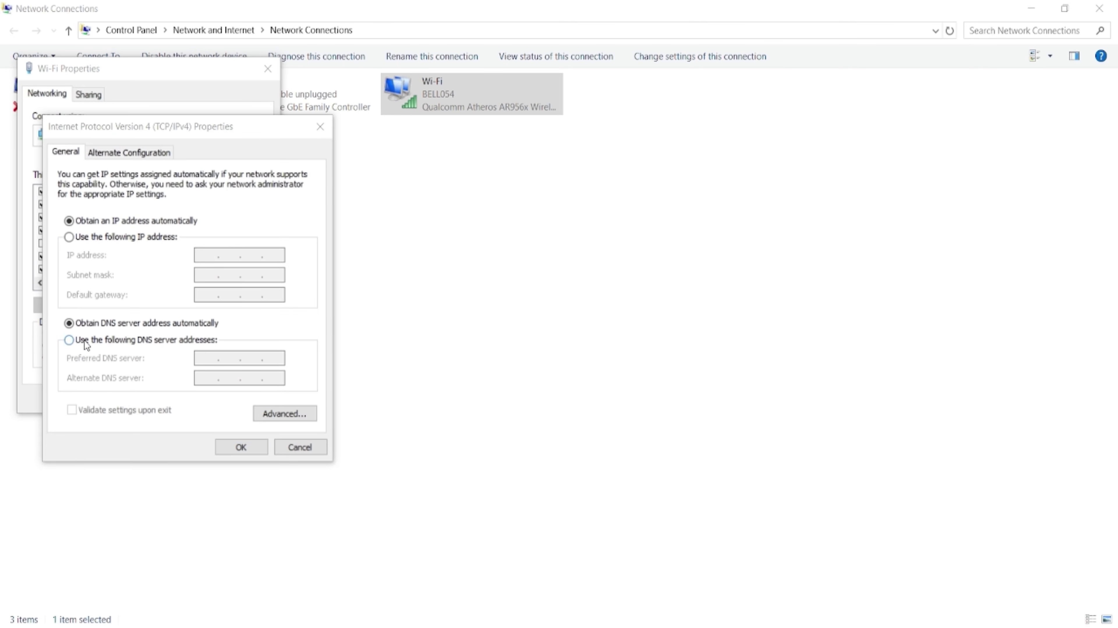
Step: Set the preferred DNS server to 192.168.2.28 and confirm the IPv4 settings
left_click(86, 343)
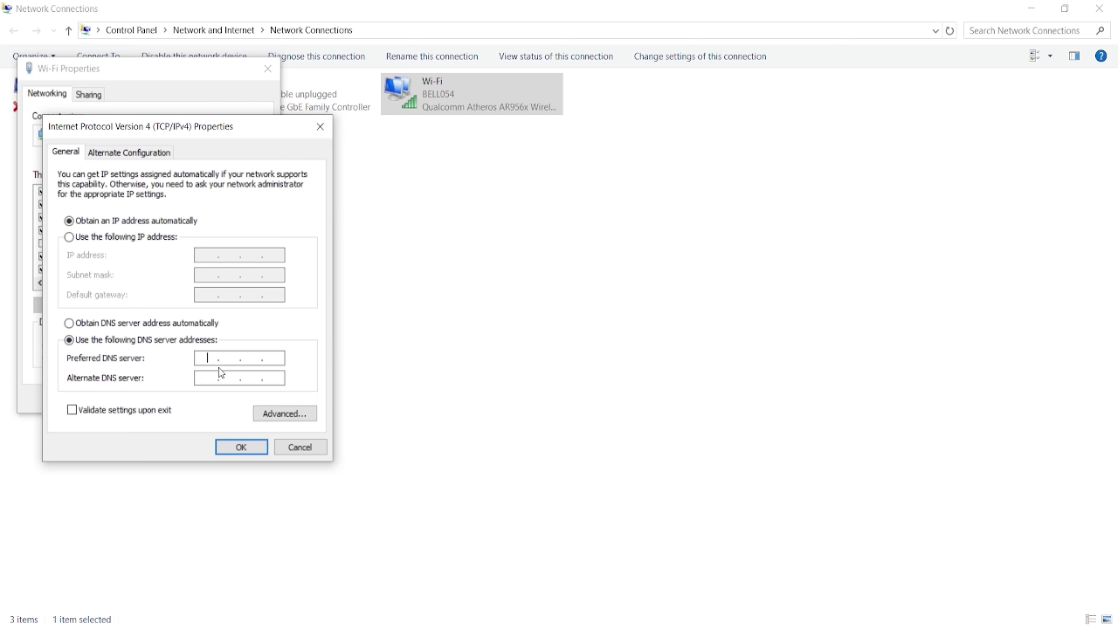
left_click(515, 623)
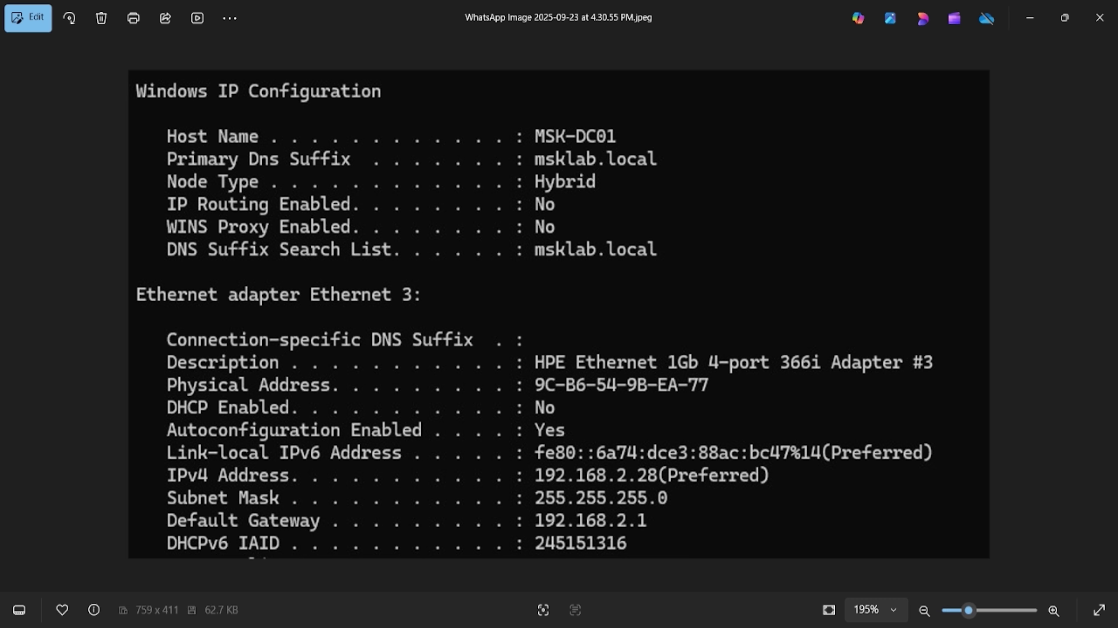
key("alt+Tab")
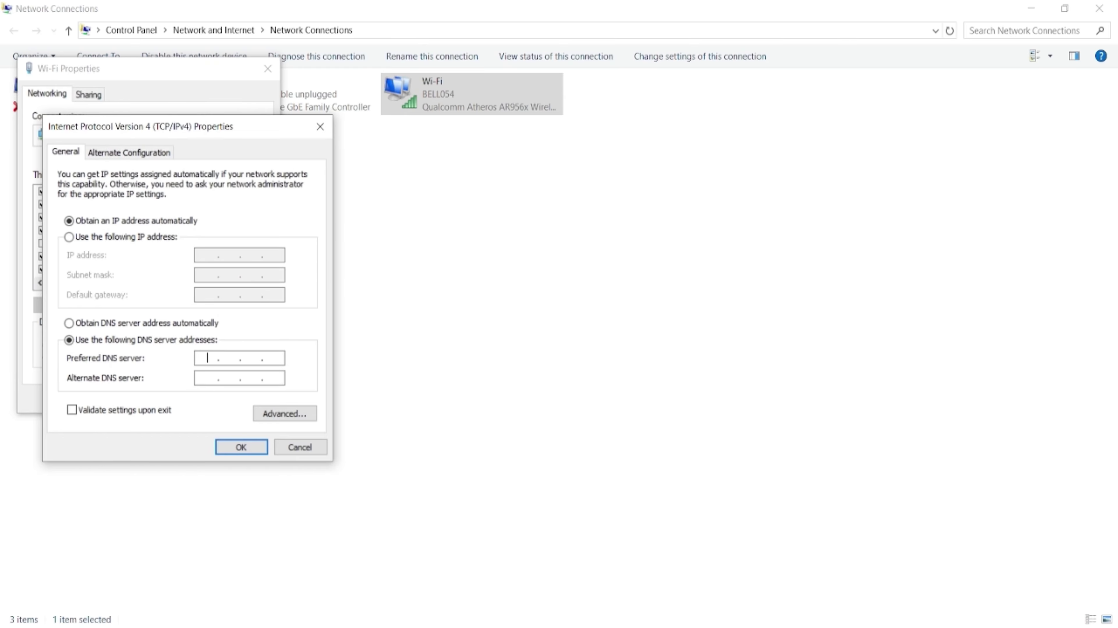
type("192.168.228")
key("BackSpace")
key("BackSpace")
key("BackSpace")
type("2 . 28")
left_click(243, 450)
Step: Close Wi-Fi Properties, Network Connections and the network status window
left_click(189, 399)
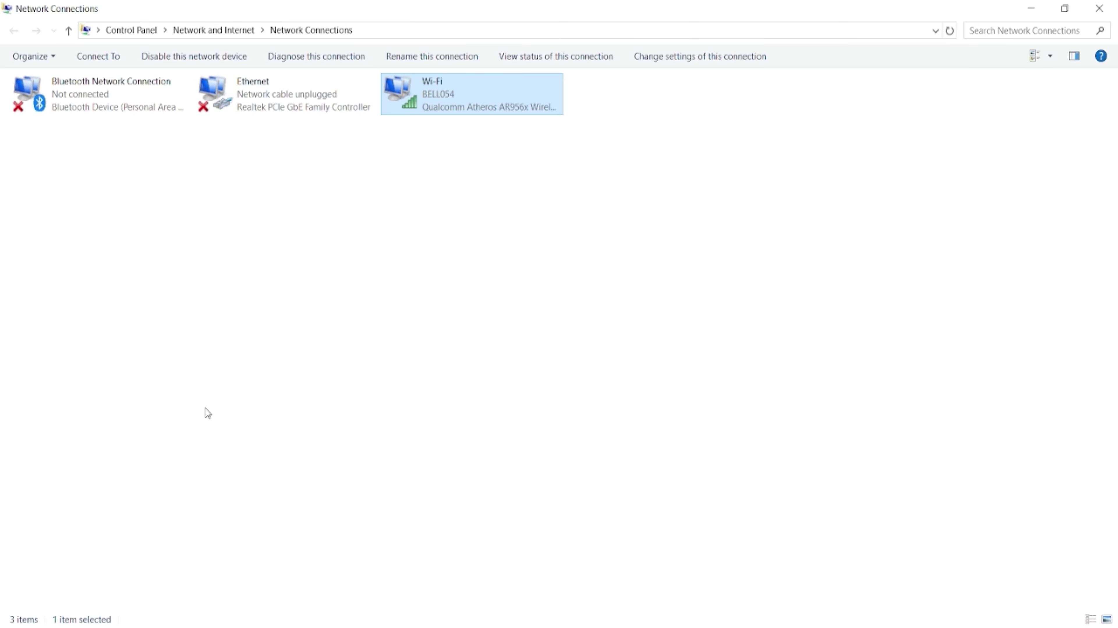
left_click(1098, 9)
left_click(763, 14)
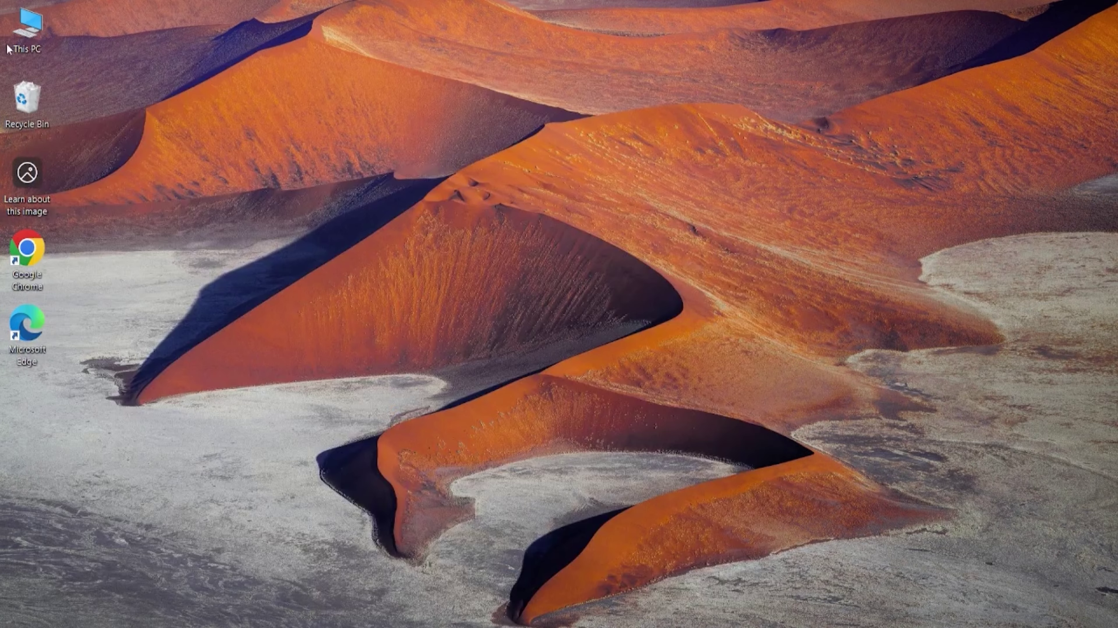
Step: Open System Properties at the Computer Name tab from This PC's About page
right_click(35, 27)
left_click(106, 205)
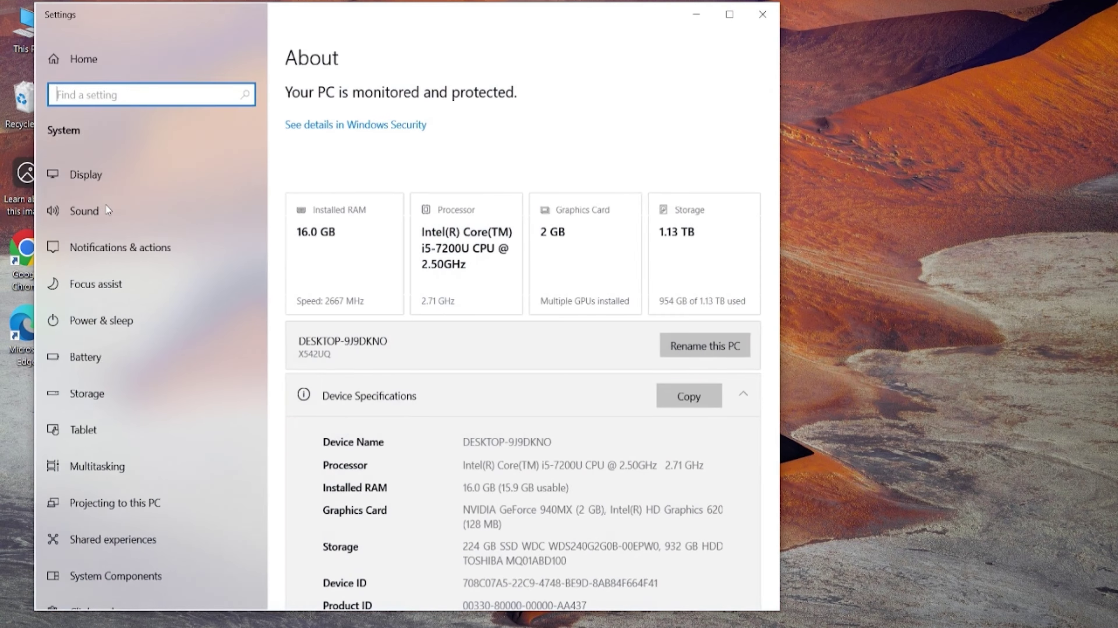
scroll(457, 336, "down", 5)
scroll(457, 336, "down", 10)
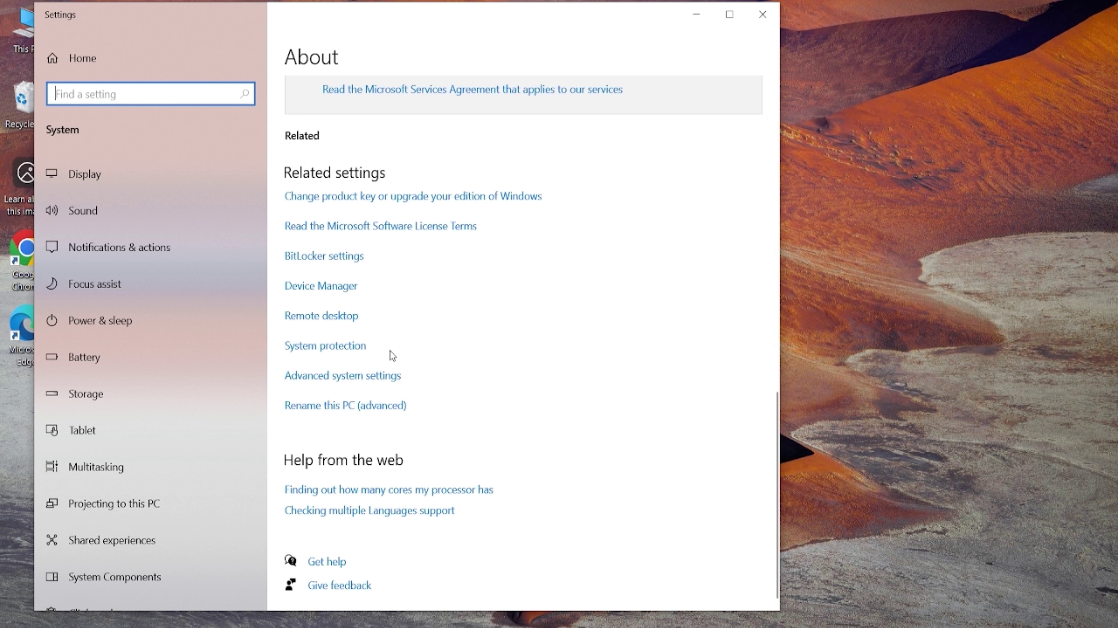
left_click(363, 381)
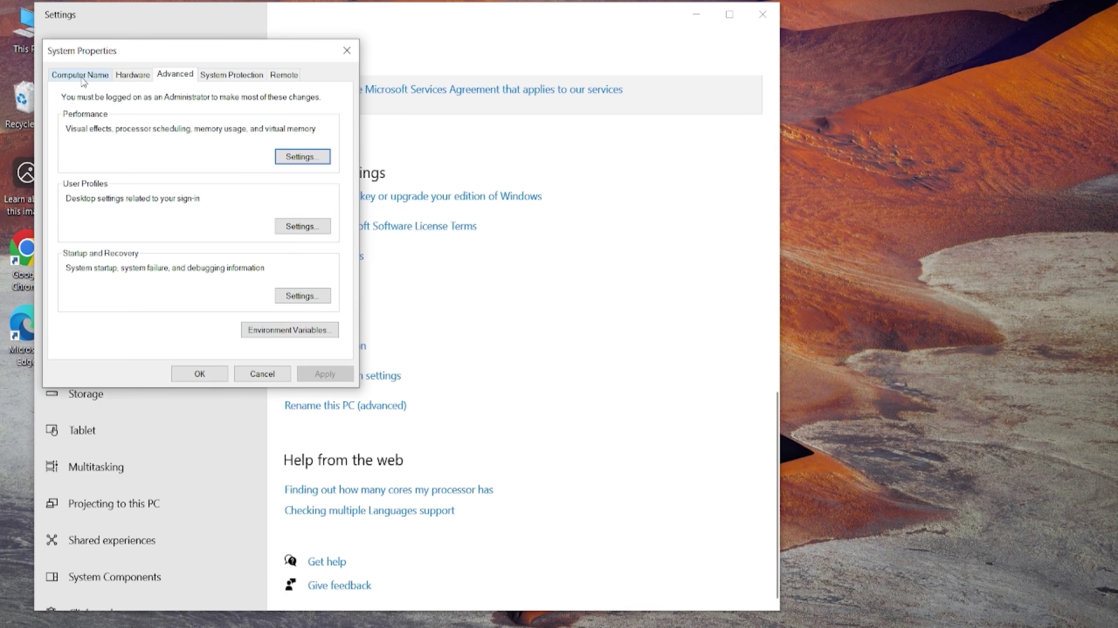
left_click(83, 75)
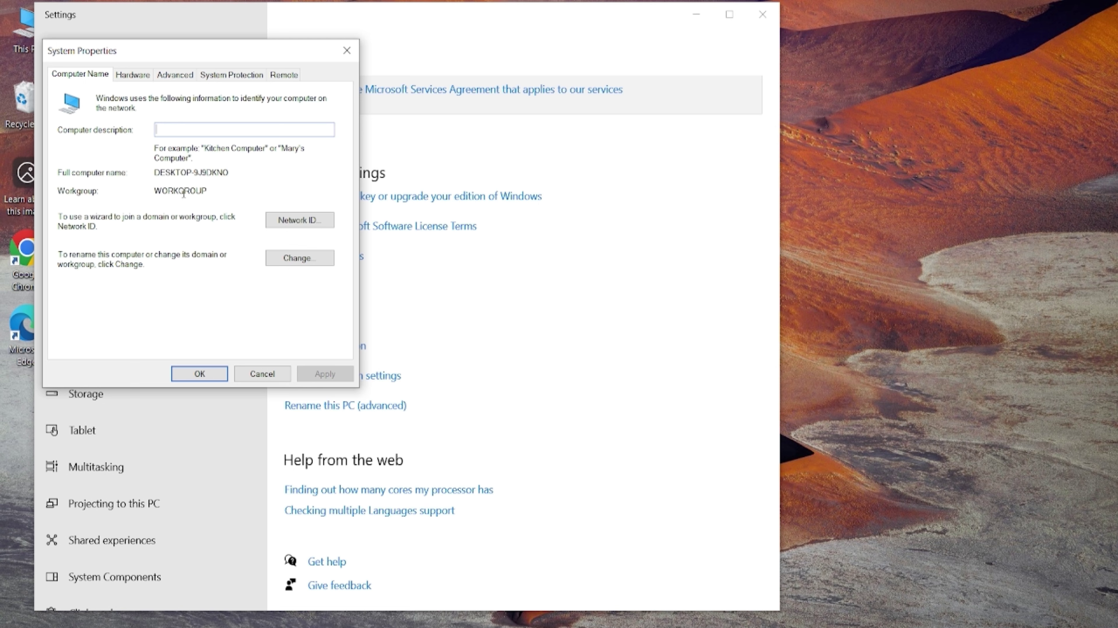
Step: Change membership from WORKGROUP to the domain msklab.local and submit
left_click(291, 258)
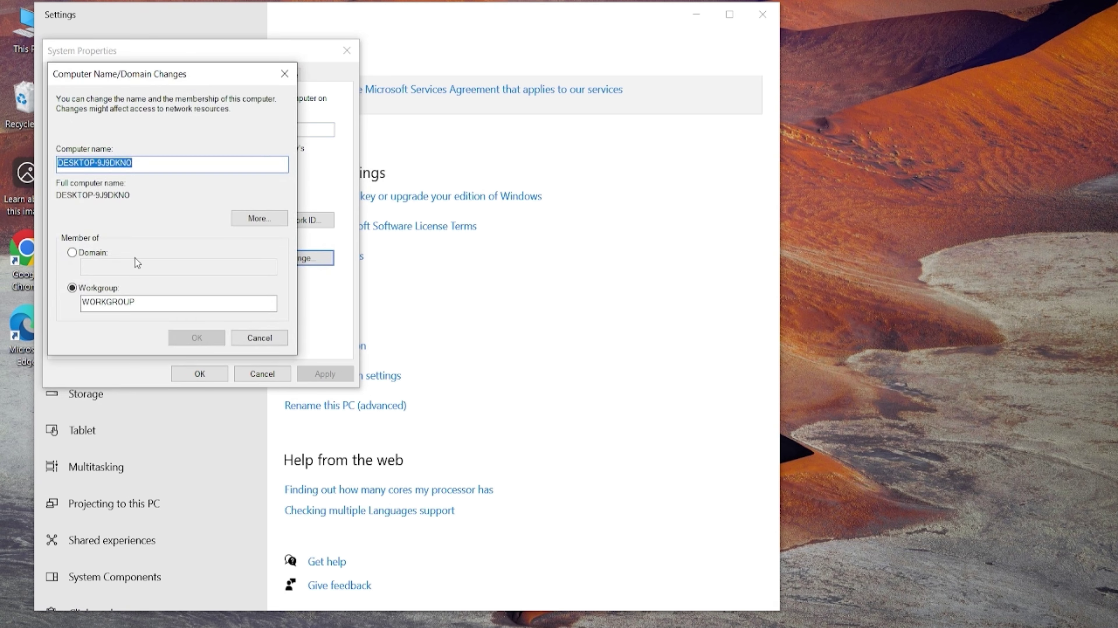
left_click(73, 253)
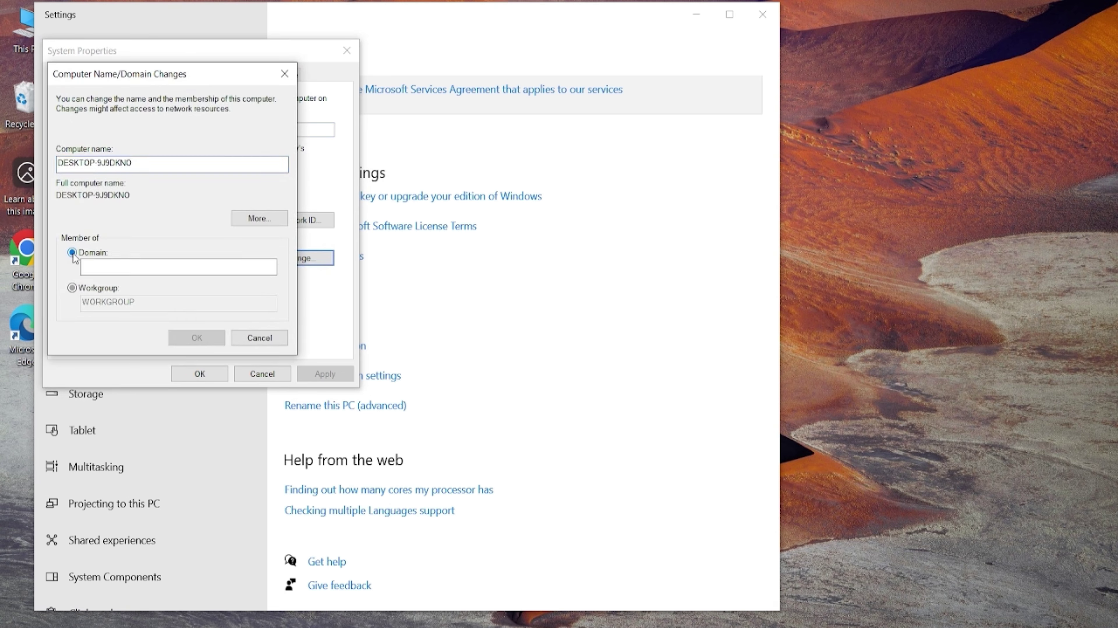
left_click(98, 268)
type("msklab")
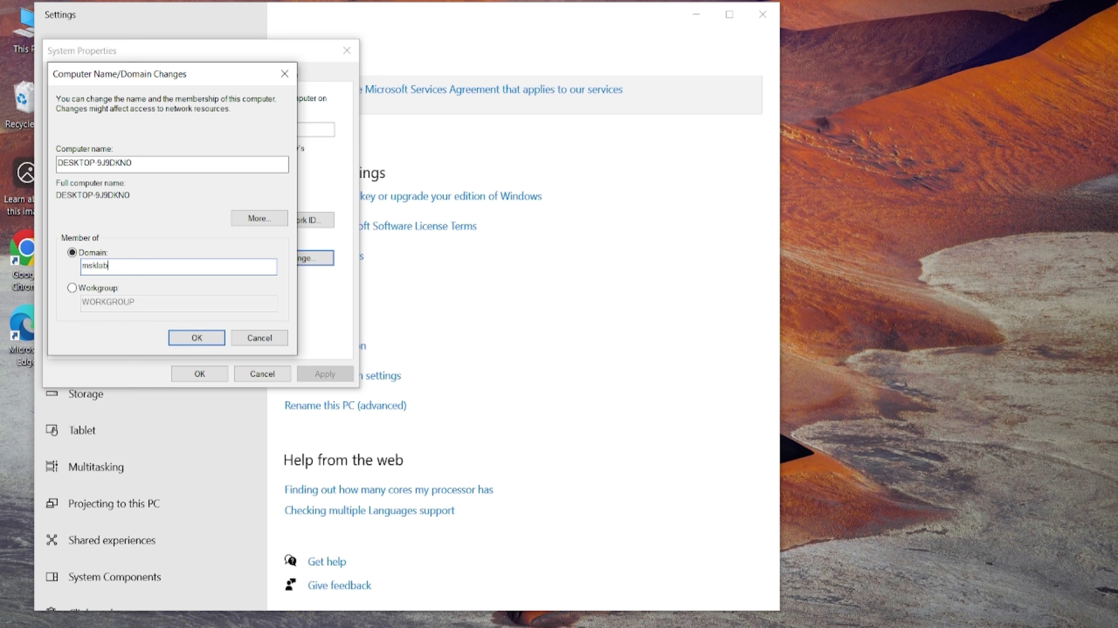
type(".local")
left_click(198, 339)
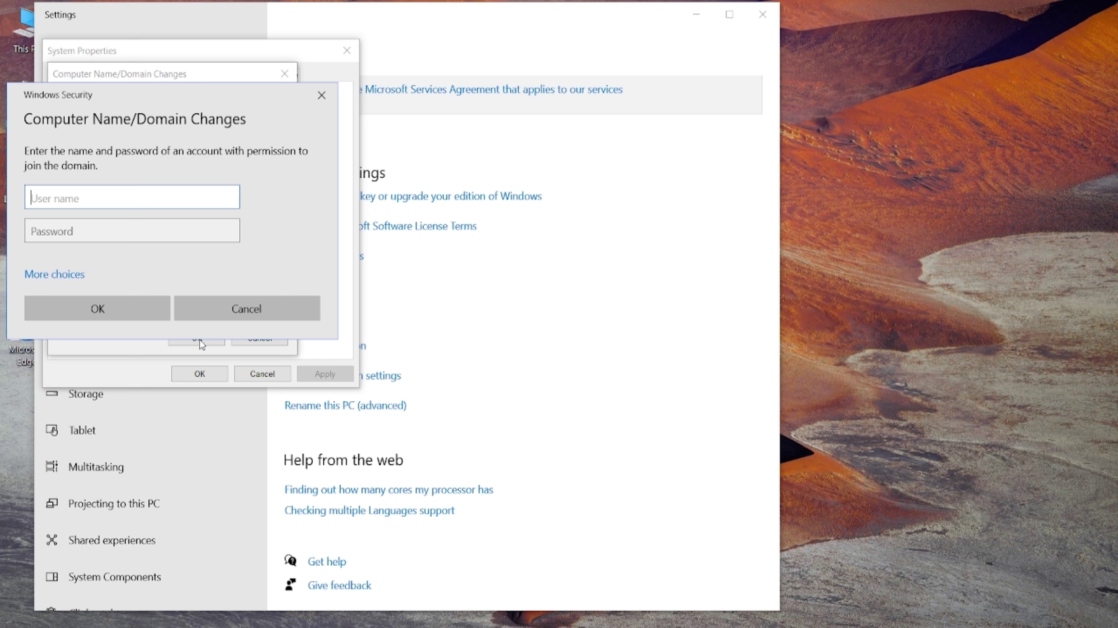
Step: Authenticate as domain Administrator with its password and acknowledge the welcome to msklab.local message
type("administrator")
key("Tab")
key("Caps_Lock")
key("Caps_Lock")
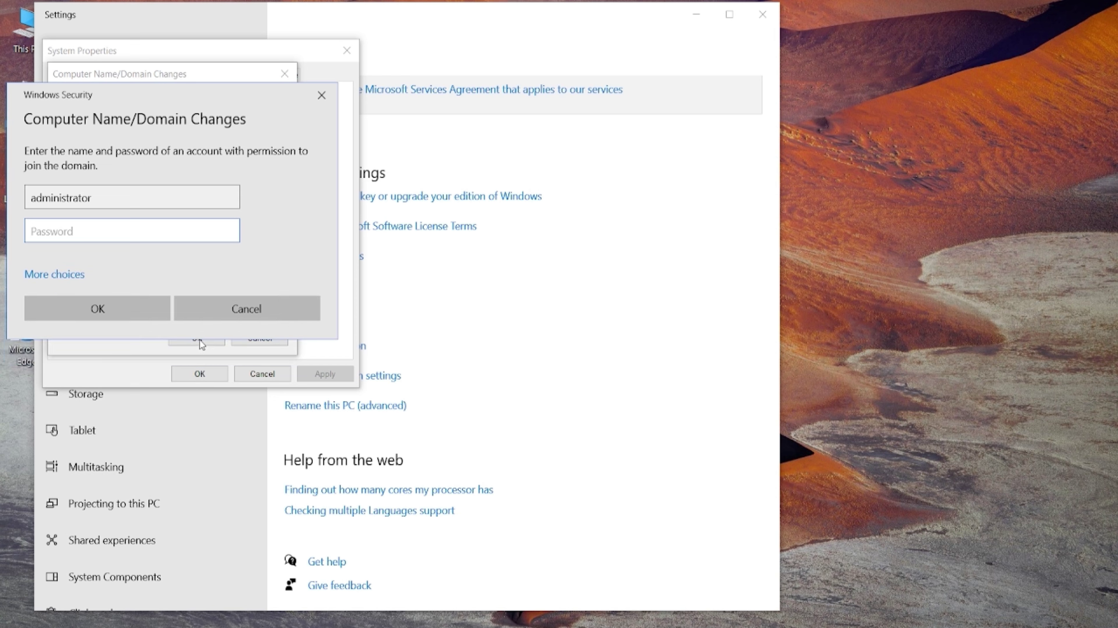
type("Pa$$w0rd!")
key("Return")
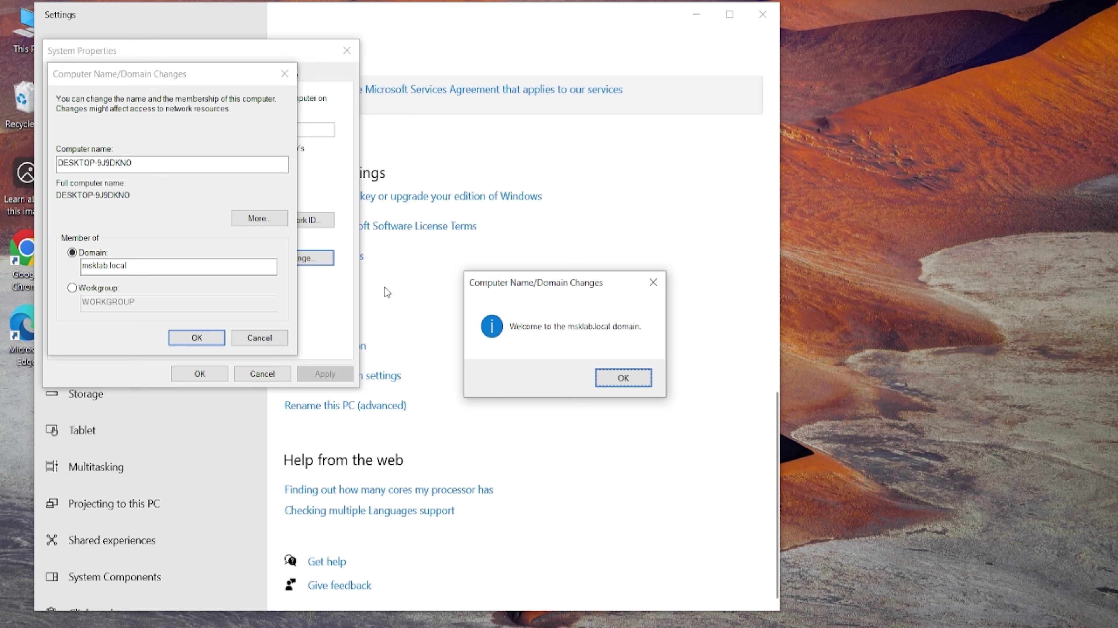
left_click(611, 379)
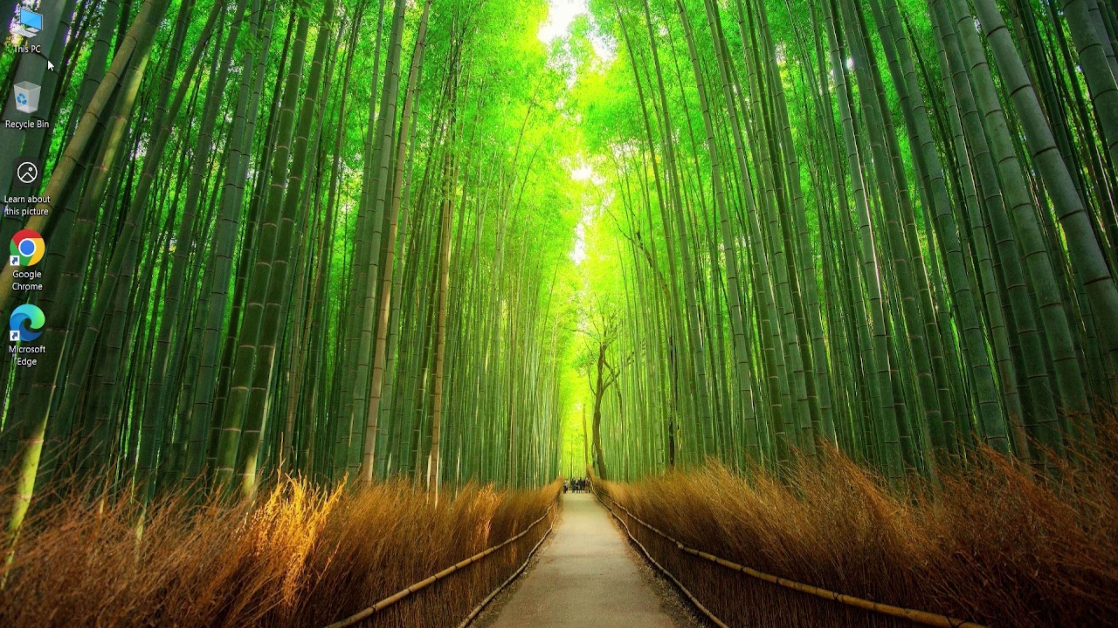
right_click(16, 10)
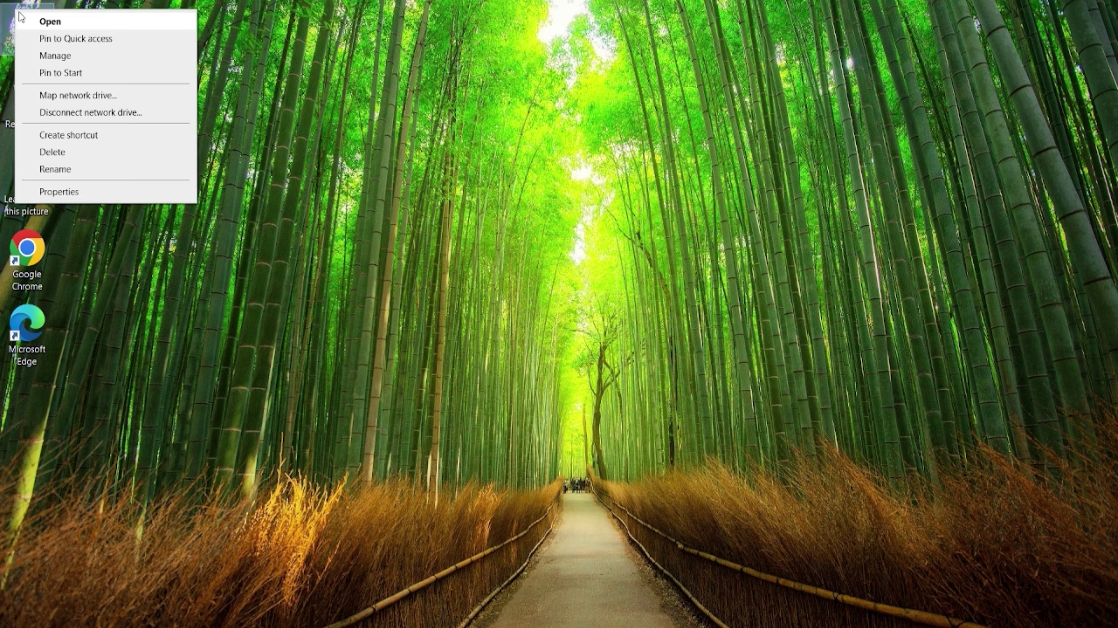
left_click(77, 201)
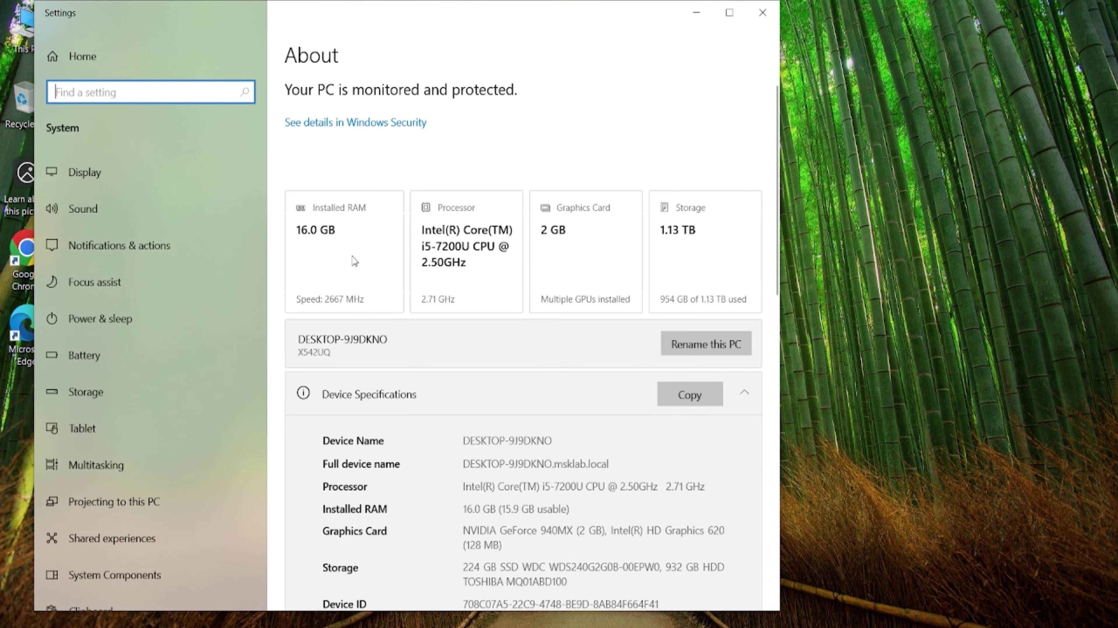
scroll(355, 261, "down", 12)
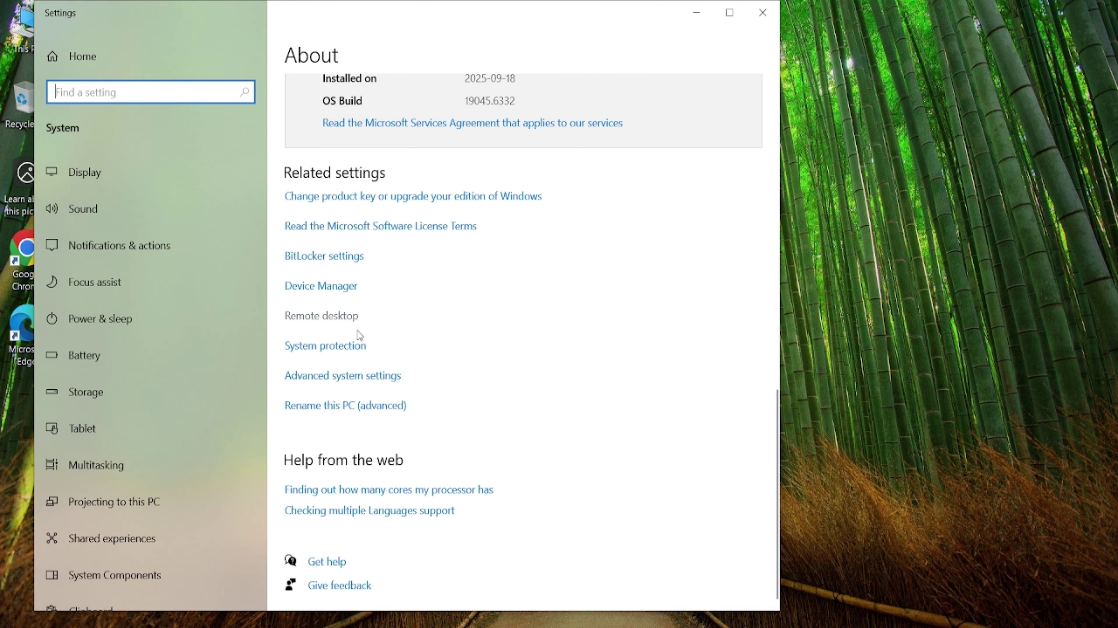
left_click(353, 377)
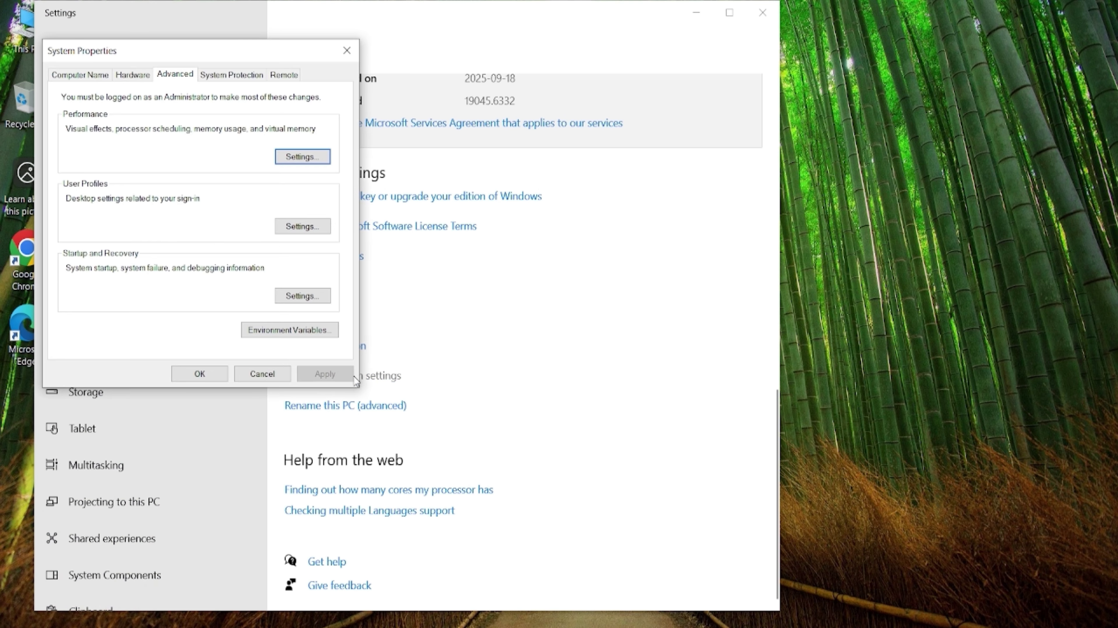
left_click(75, 76)
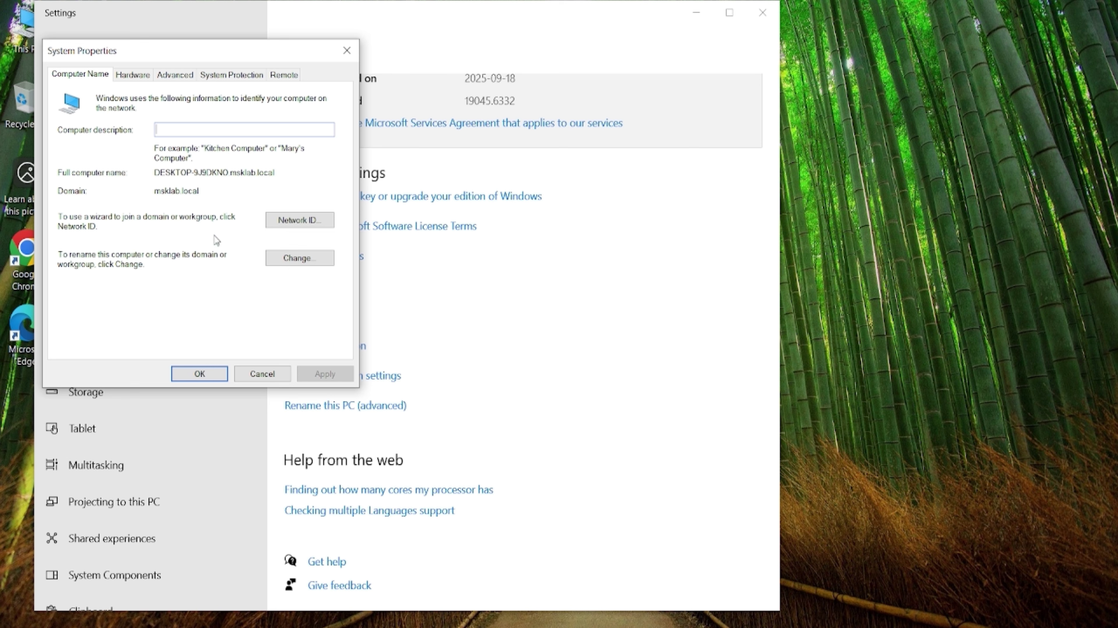
left_click_drag(176, 194, 196, 193)
left_click(204, 201)
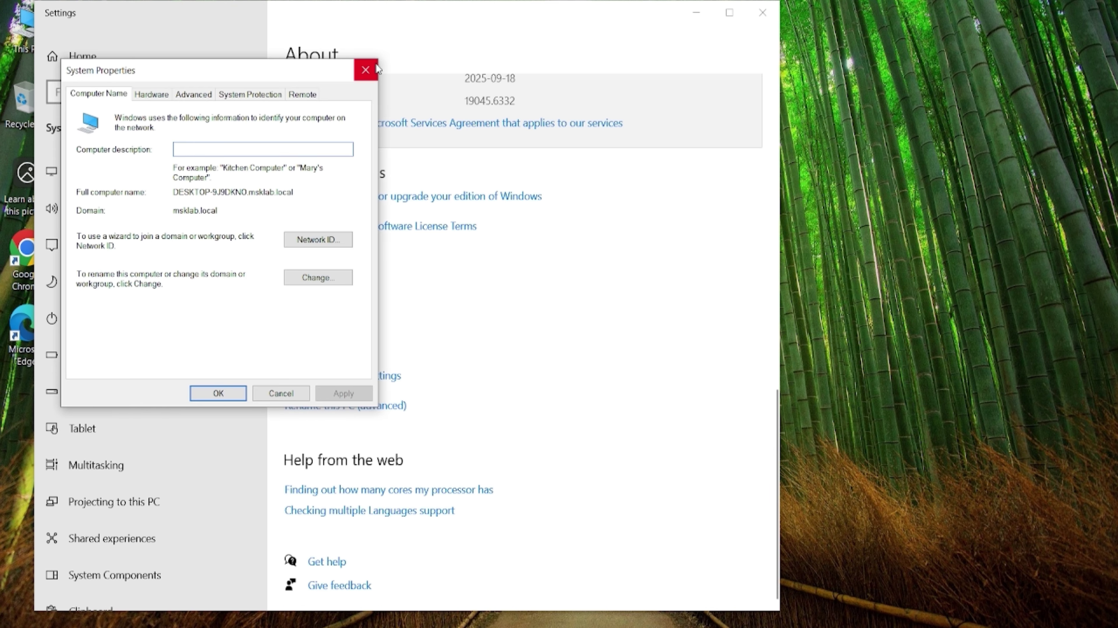
left_click(376, 69)
left_click(765, 12)
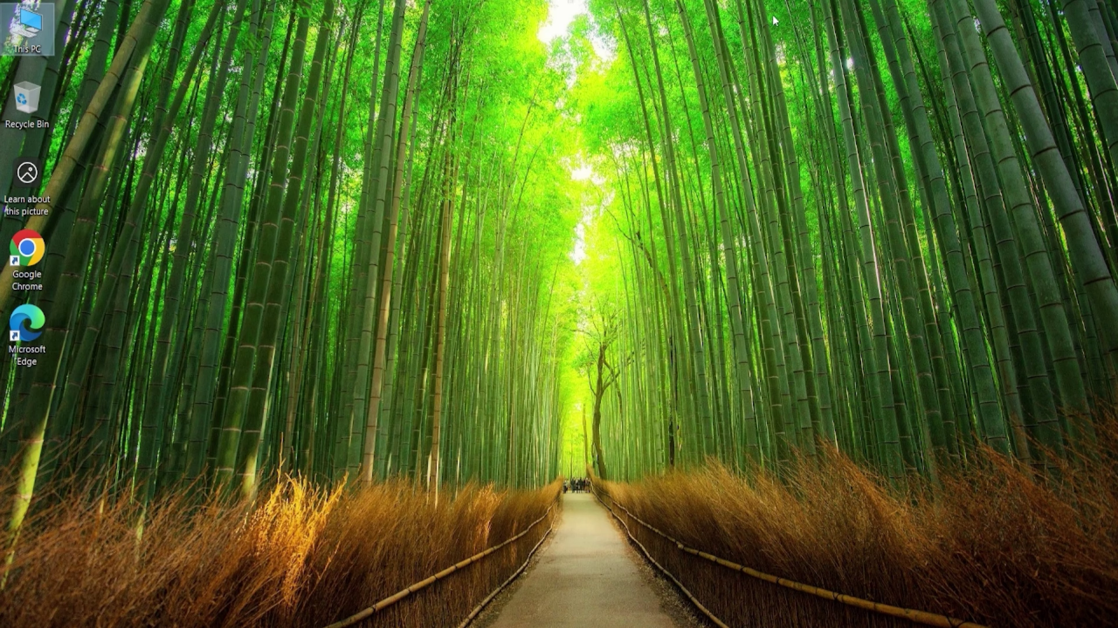